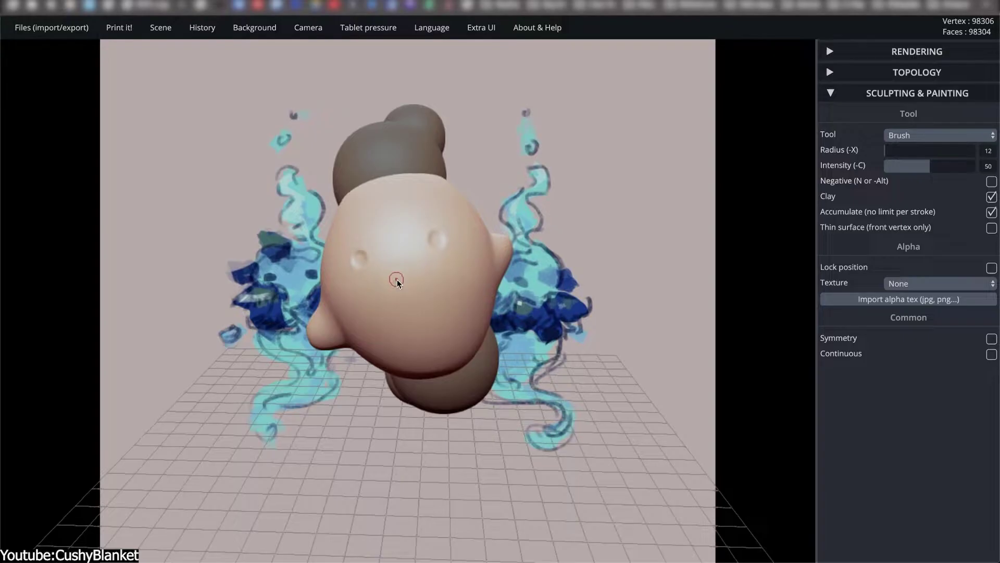
Switch the sculpting tool to Move and orbit around the character model
key("0")
mouse_move(598, 234)
right_mouse_down()
mouse_move(376, 328)
mouse_move(585, 314)
mouse_move(388, 205)
mouse_move(508, 111)
right_mouse_up()
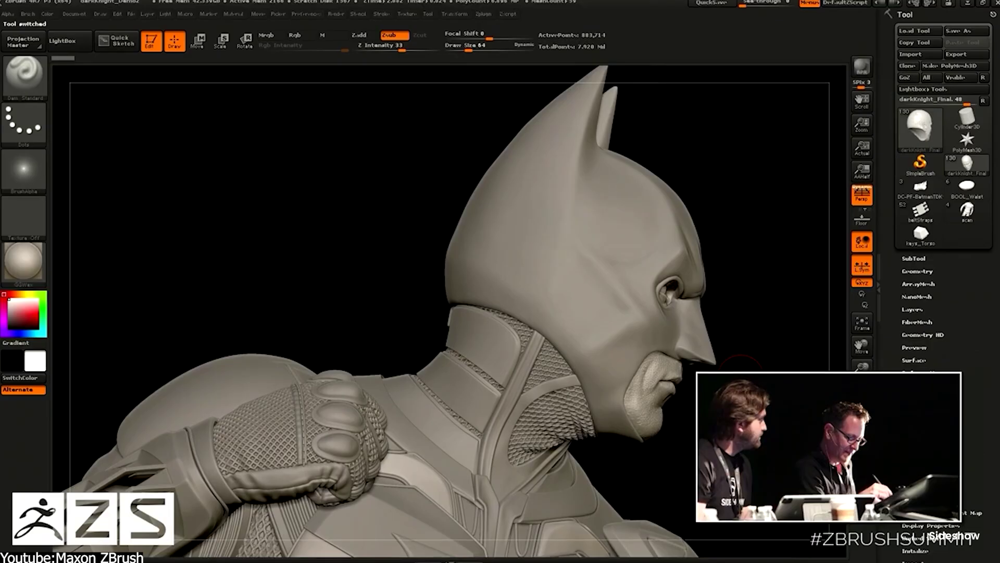
Frame the ZBrush canvas so the entire Batman figure fits in view
left_click(859, 324)
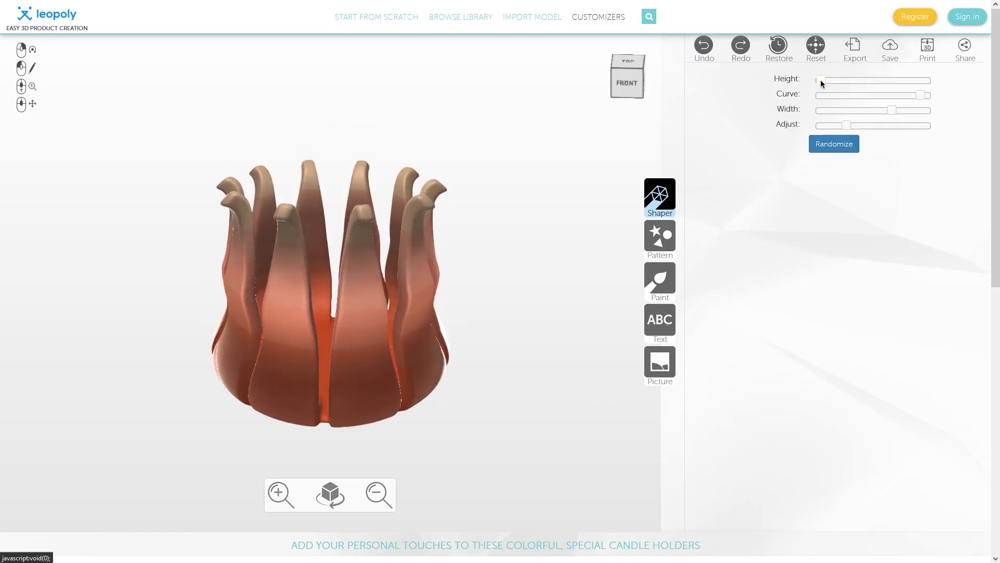
Widen the Leopoly candle holder to maximum, then orbit and zoom around the ridged SculptGL sphere
left_click_drag(867, 110, 930, 110)
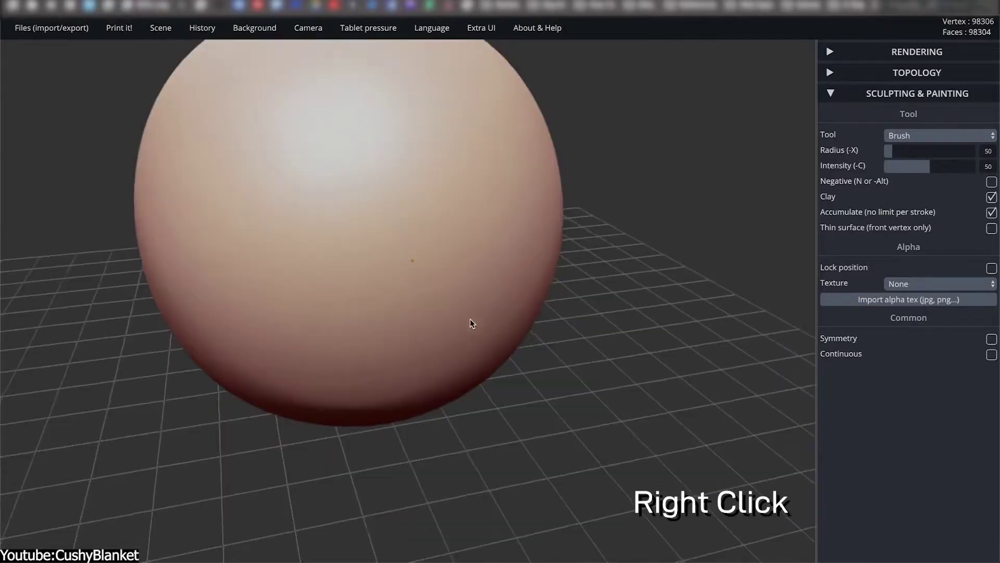
right_click_drag(469, 324, 370, 255)
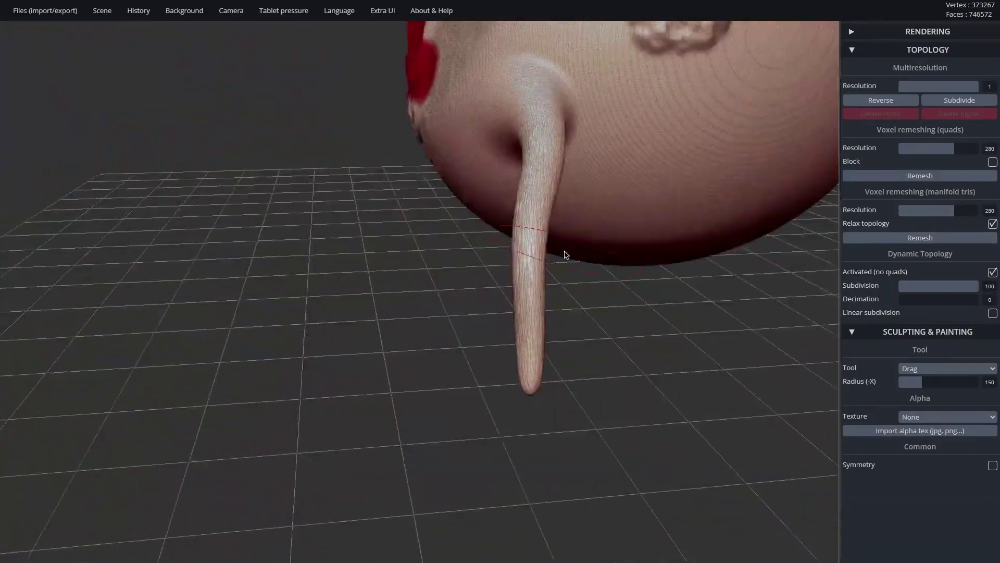
right_click_drag(565, 252, 430, 370)
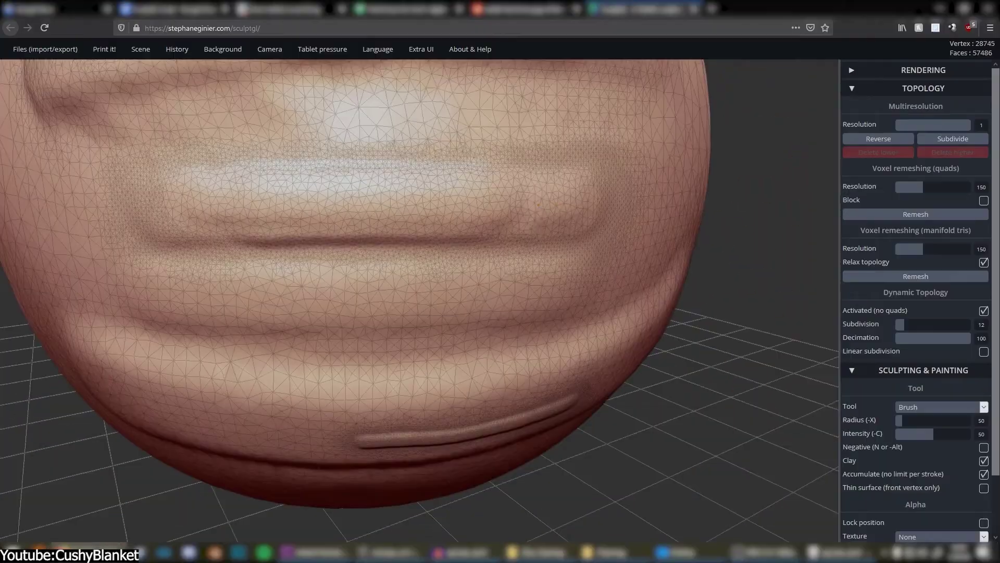
scroll(392, 251, "down", 5)
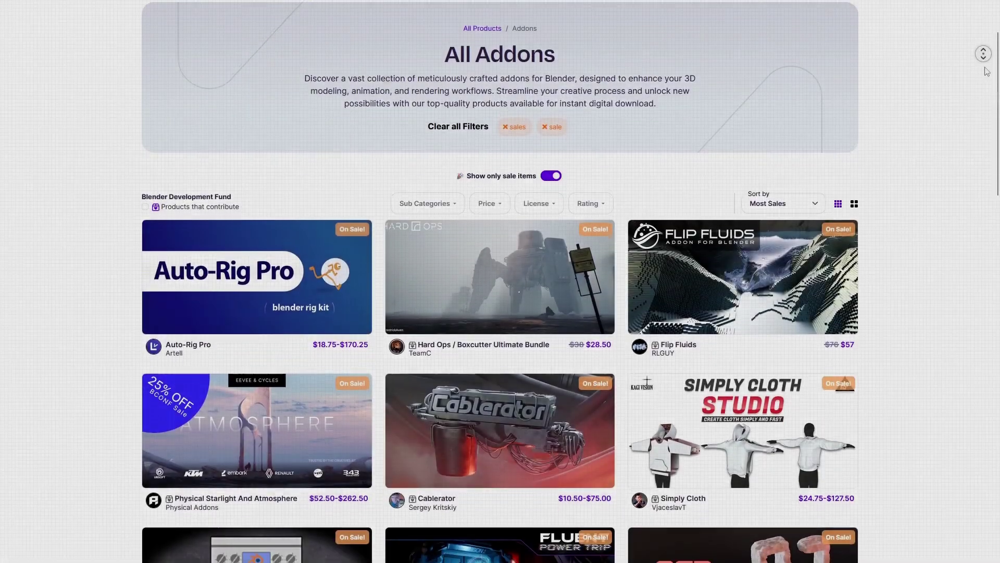
Autoscroll down the Superhive marketplace homepage below the BCON 2025 Sale banner
middle_click(983, 53)
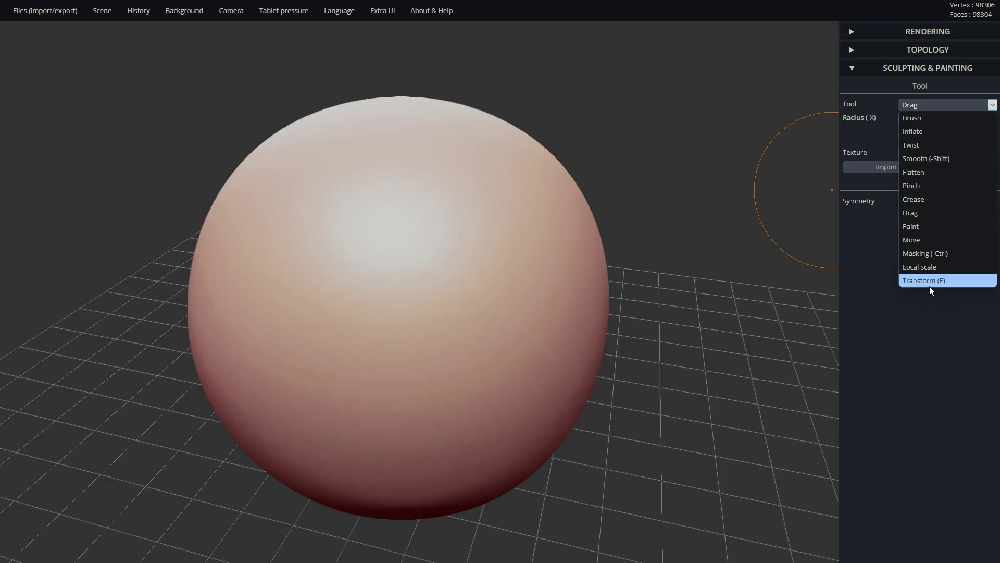
Pull three large lobes out of the sphere and save the sculpt as an STL file
mouse_move(511, 283)
left_mouse_down()
mouse_move(598, 144)
mouse_move(411, 360)
left_mouse_up()
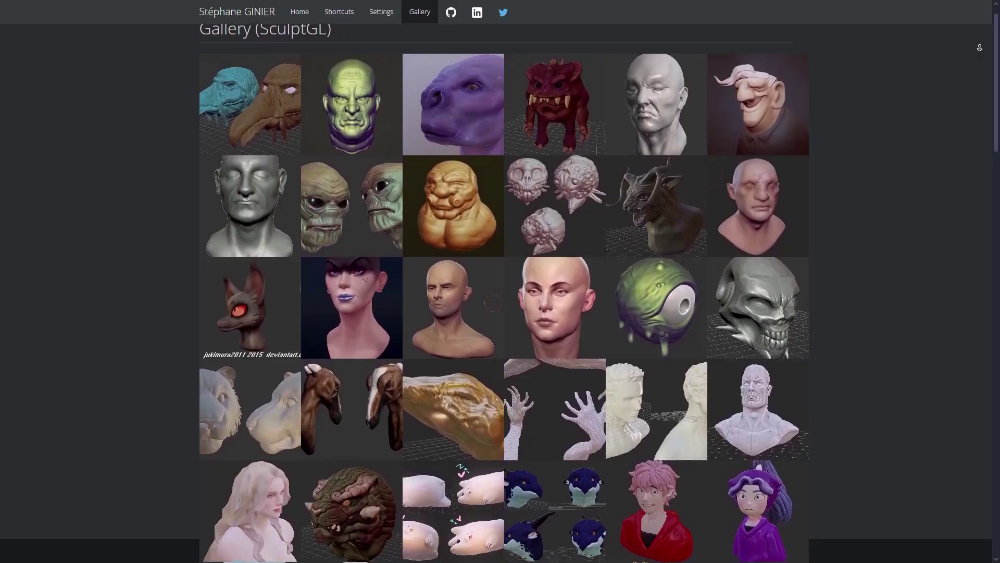
scroll(466, 420, "down", 2)
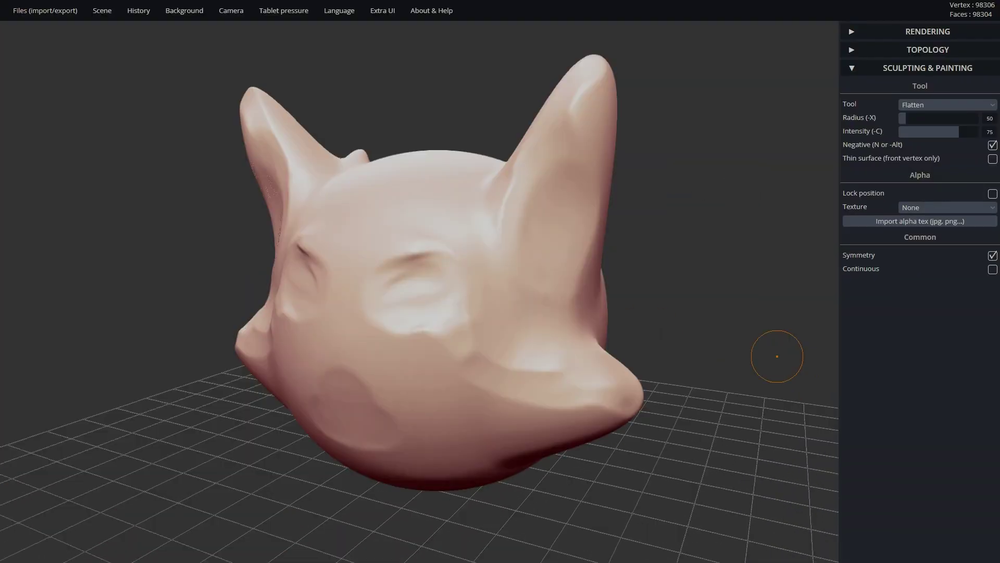
left_click(67, 10)
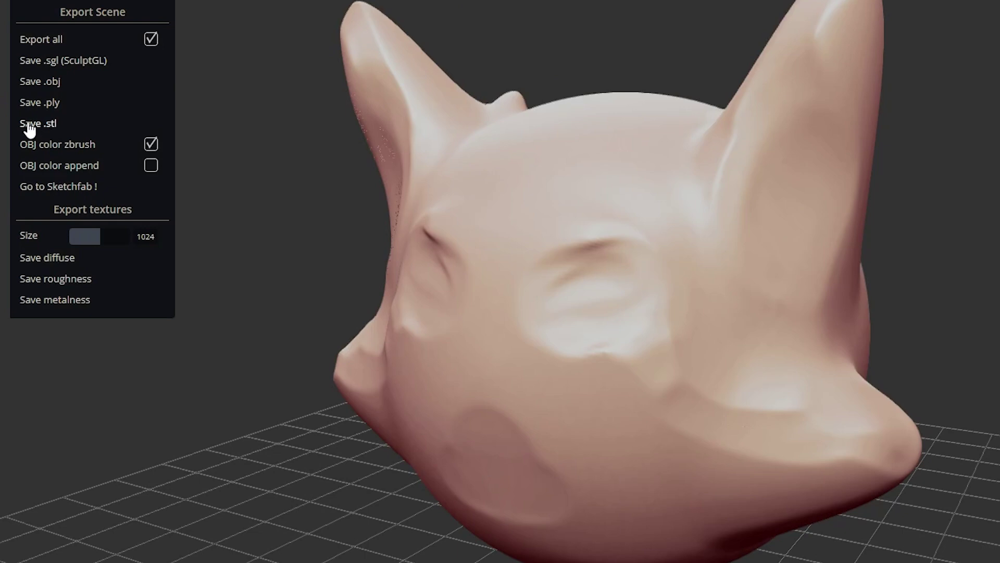
left_click(29, 124)
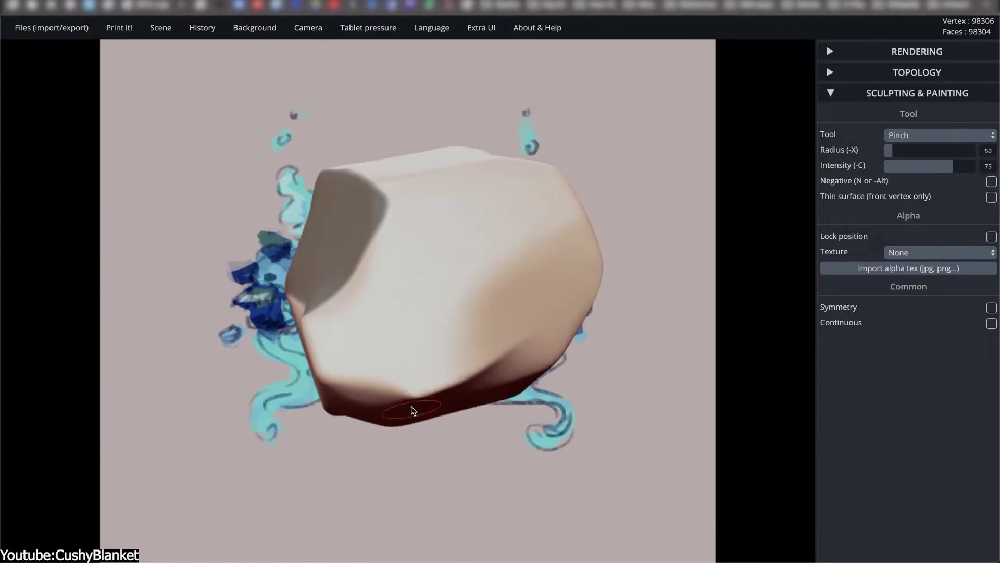
Turn the fox head to face front and upload the sculpt to Sketchfab
left_click_drag(327, 386, 336, 335)
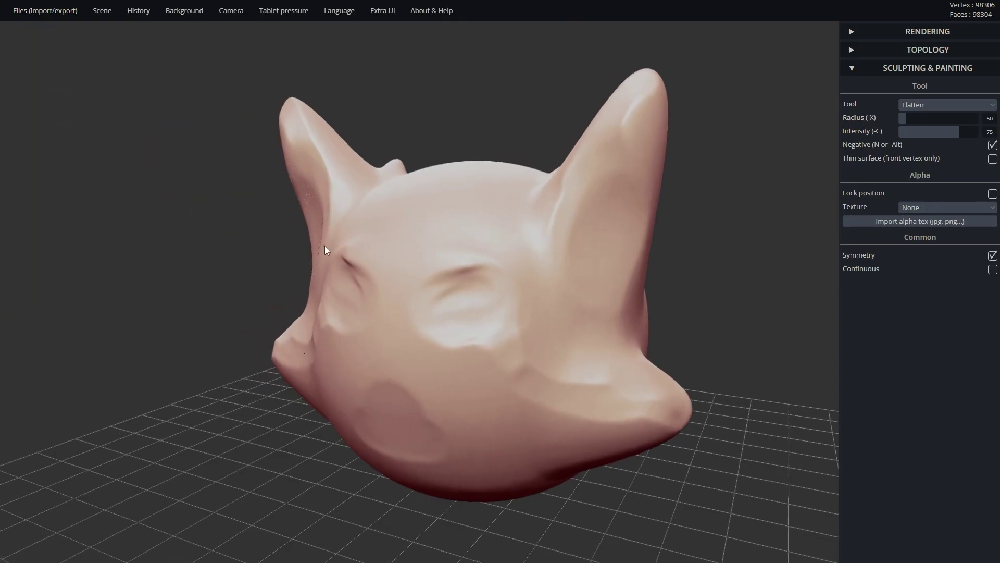
left_click_drag(324, 246, 414, 254)
left_click(49, 19)
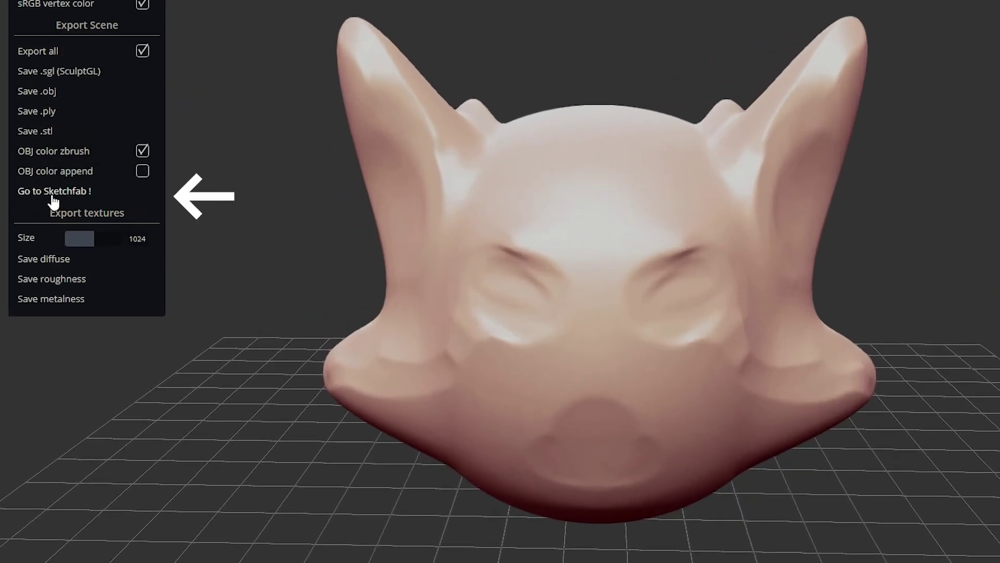
left_click(55, 192)
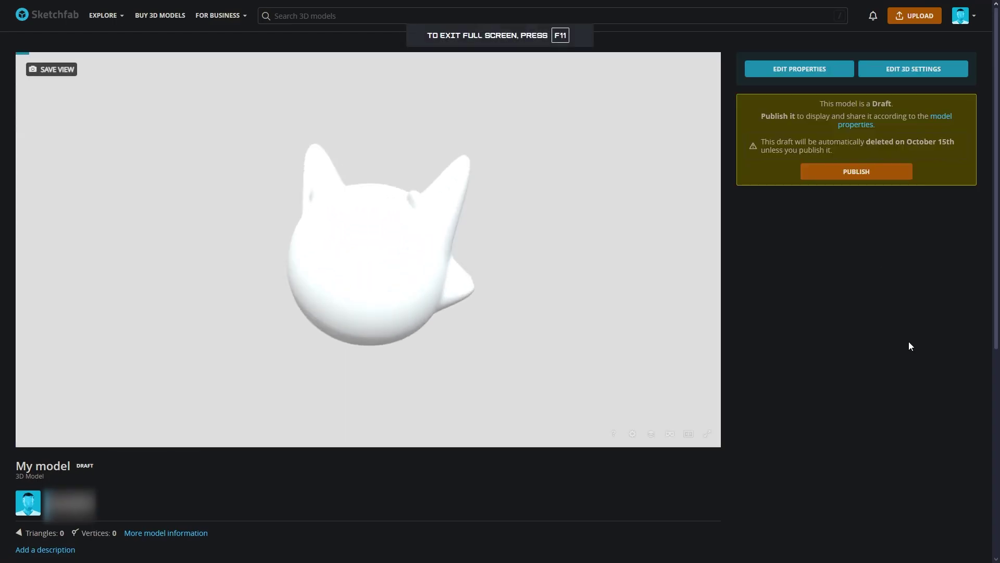
Switch the draft cat head's renderer to Matcap and raise subdivision detail from 75 to 86
mouse_move(677, 307)
left_mouse_down()
mouse_move(492, 284)
mouse_move(303, 296)
left_mouse_up()
scroll(386, 283, "up", 5)
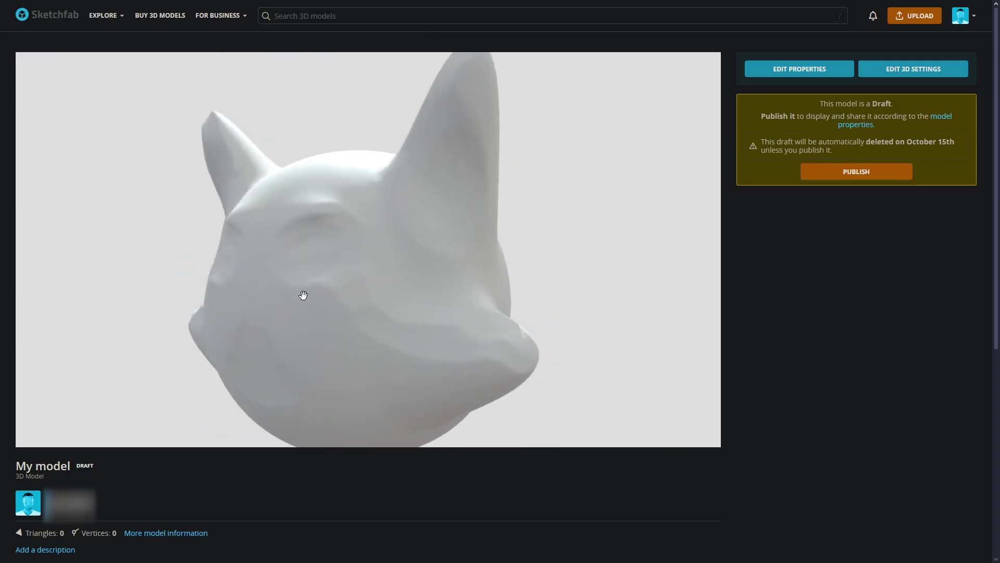
left_click(901, 78)
left_click(118, 151)
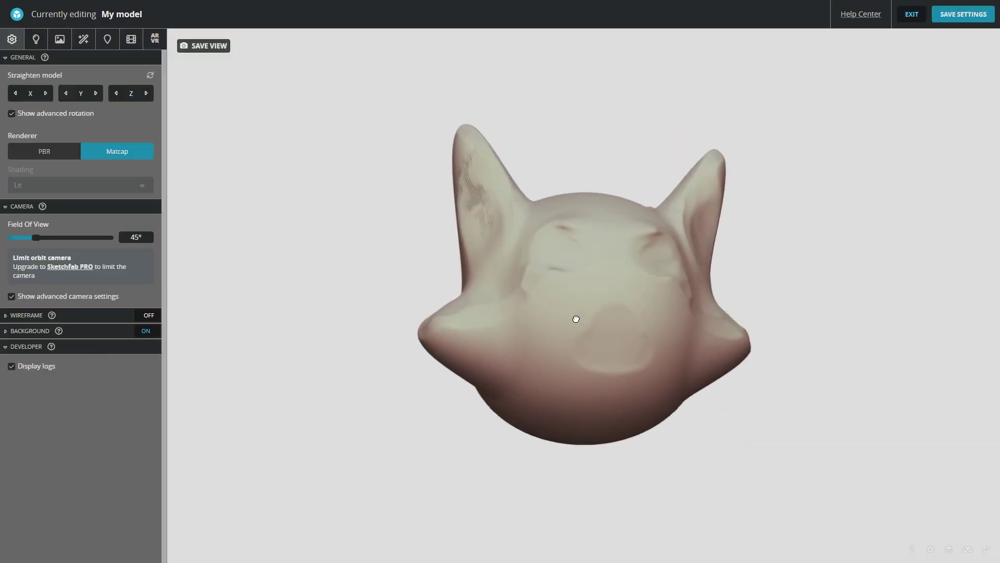
left_click_drag(576, 318, 510, 339)
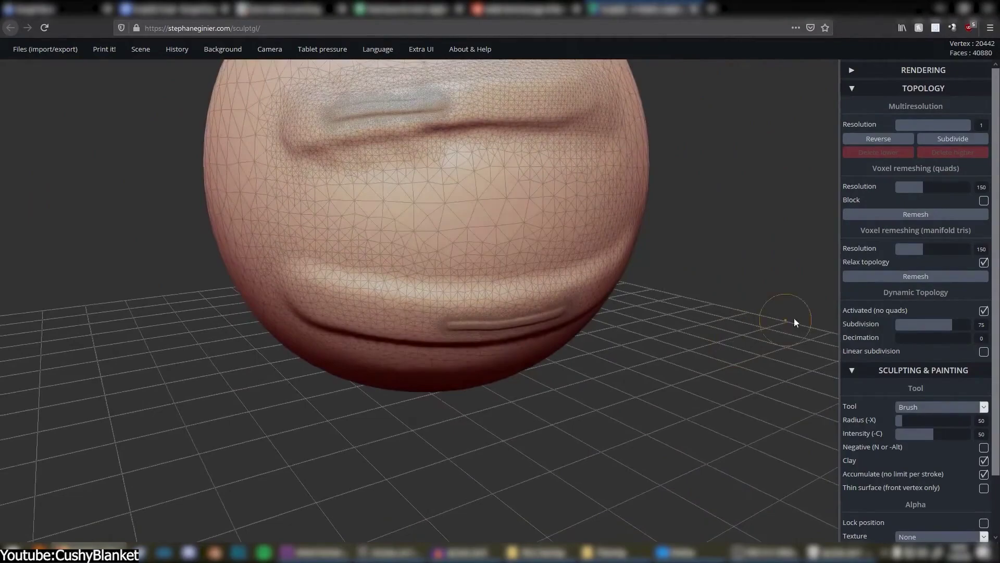
left_click_drag(953, 324, 961, 325)
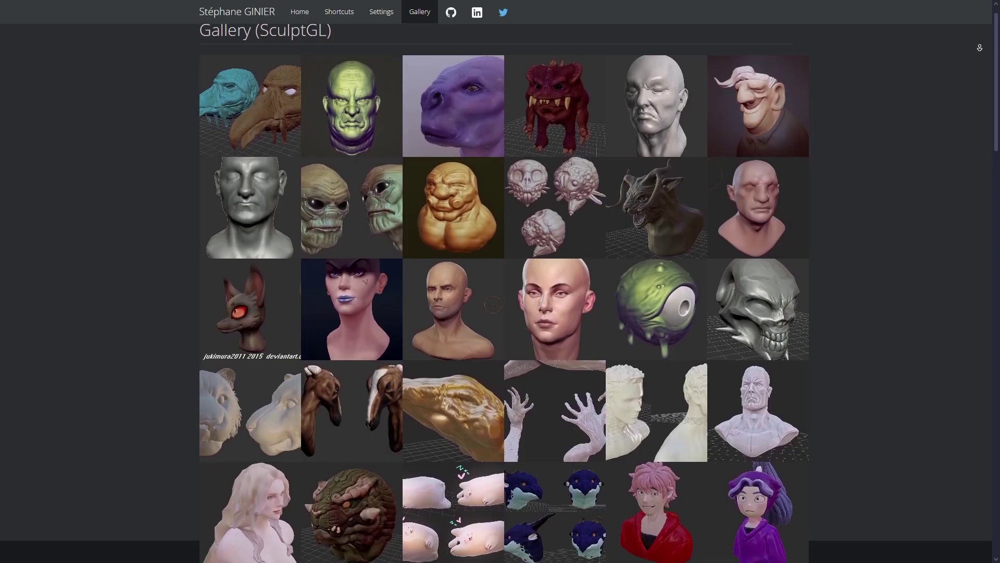
Close the sleeping-cats and alien gallery previews and open the Minotaurus sculpt
scroll(500, 291, "down", 2)
scroll(897, 116, "down", 2)
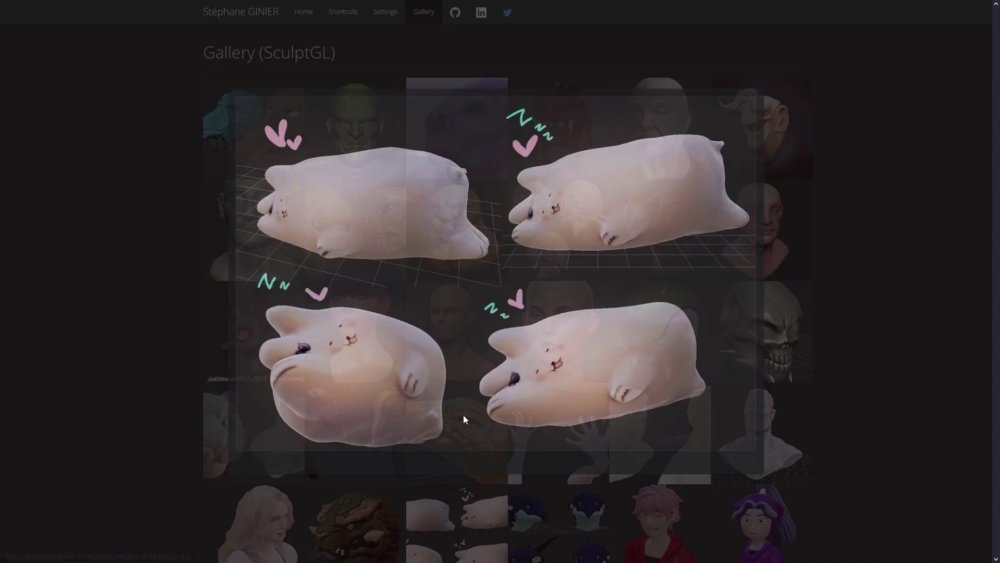
left_click(915, 300)
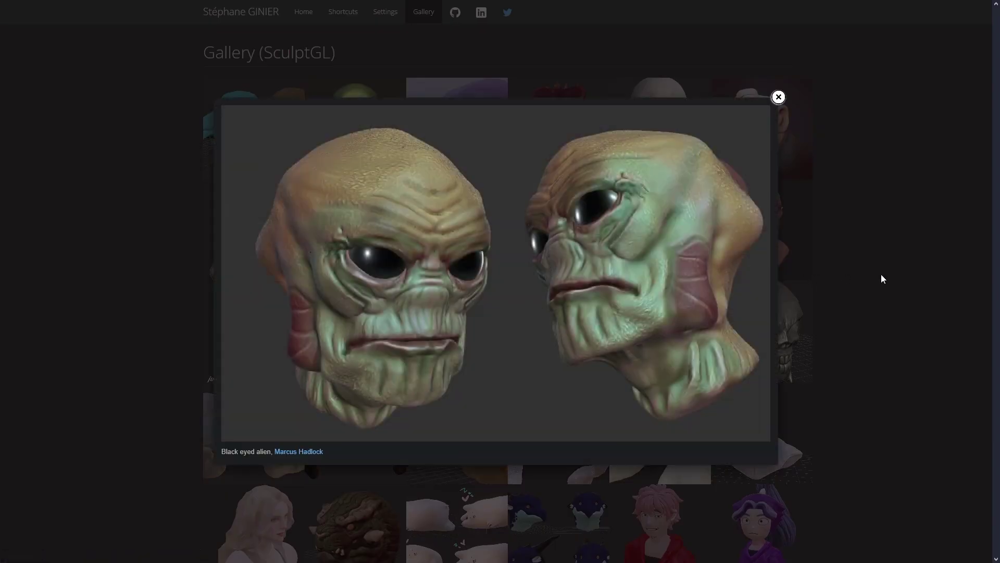
left_click(885, 274)
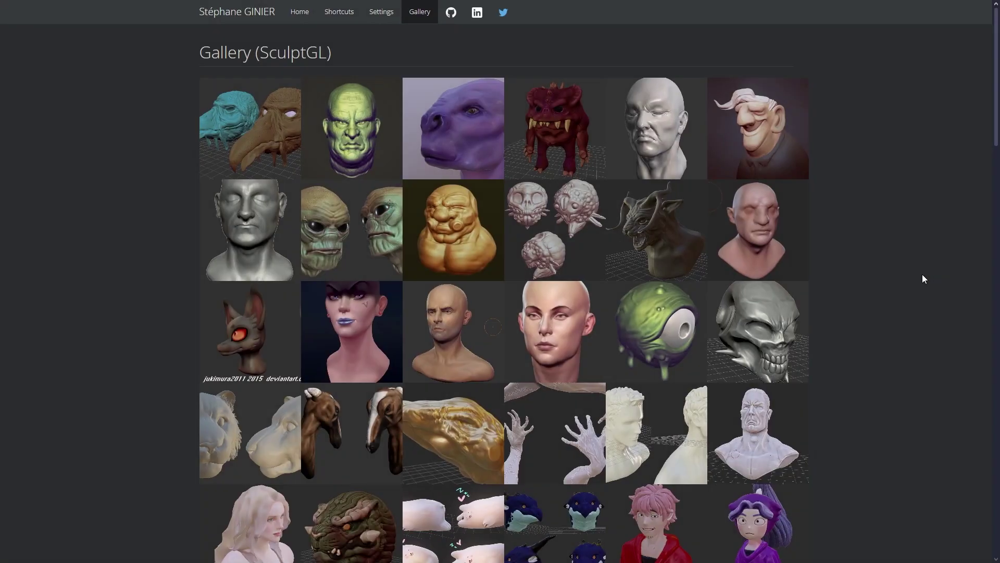
left_click(608, 230)
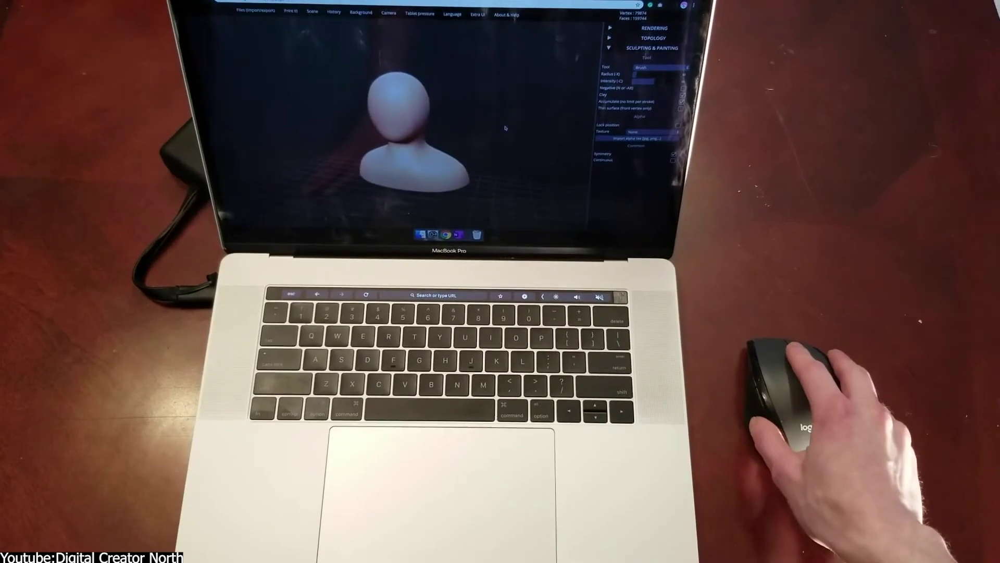
left_click_drag(514, 54, 514, 93)
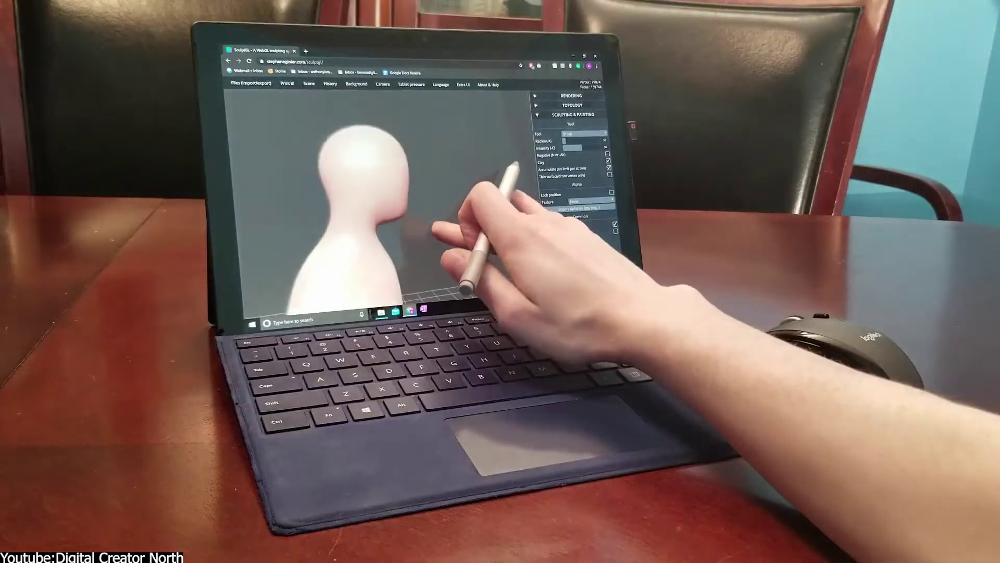
left_click_drag(467, 285, 470, 289)
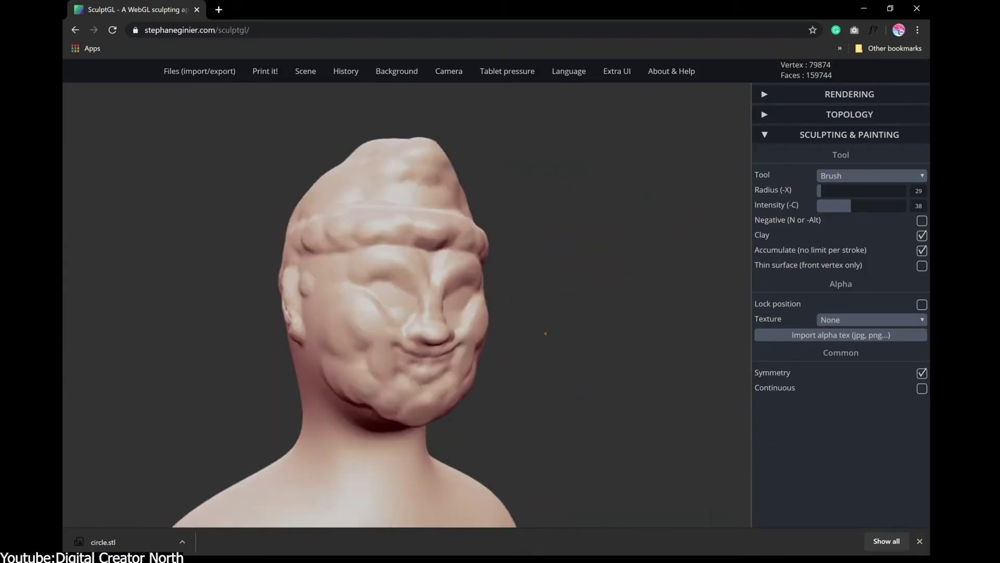
mouse_move(542, 331)
left_mouse_down()
mouse_move(495, 364)
mouse_move(466, 423)
mouse_move(521, 338)
mouse_move(528, 265)
left_mouse_up()
scroll(527, 265, "up", 5)
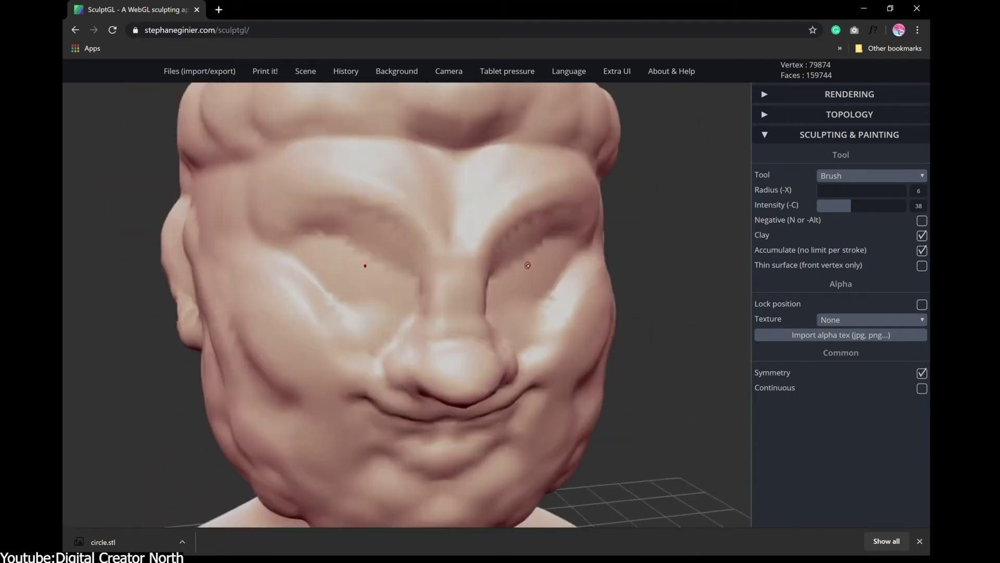
scroll(528, 265, "down", 5)
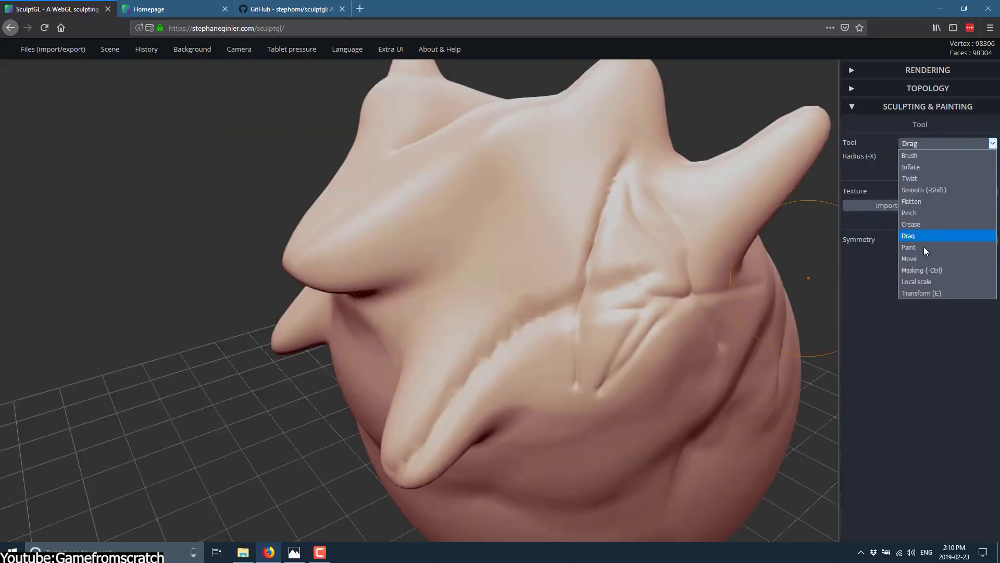
Paint the model orange and switch to the Transform tool
left_click(909, 247)
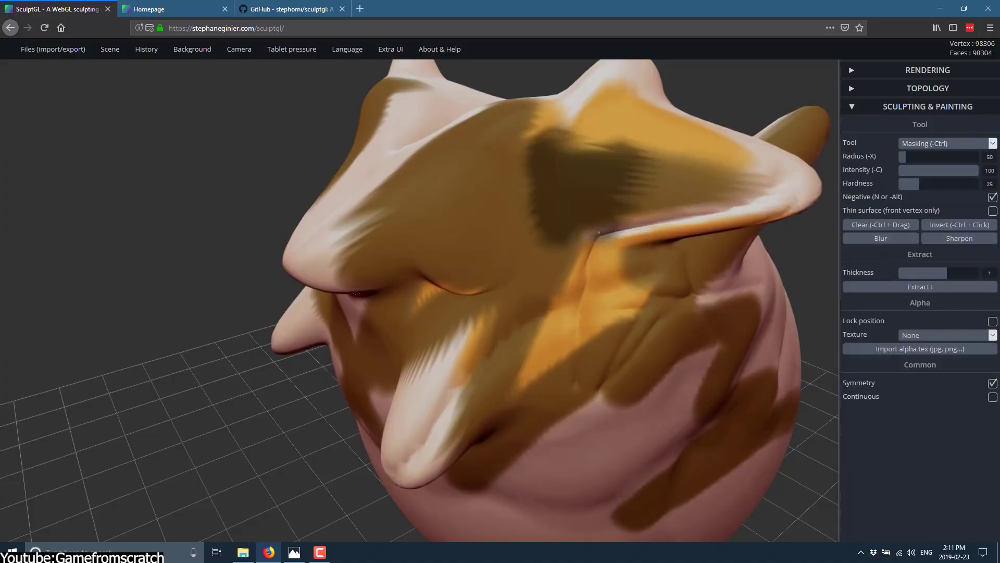
left_click(945, 144)
left_click(933, 285)
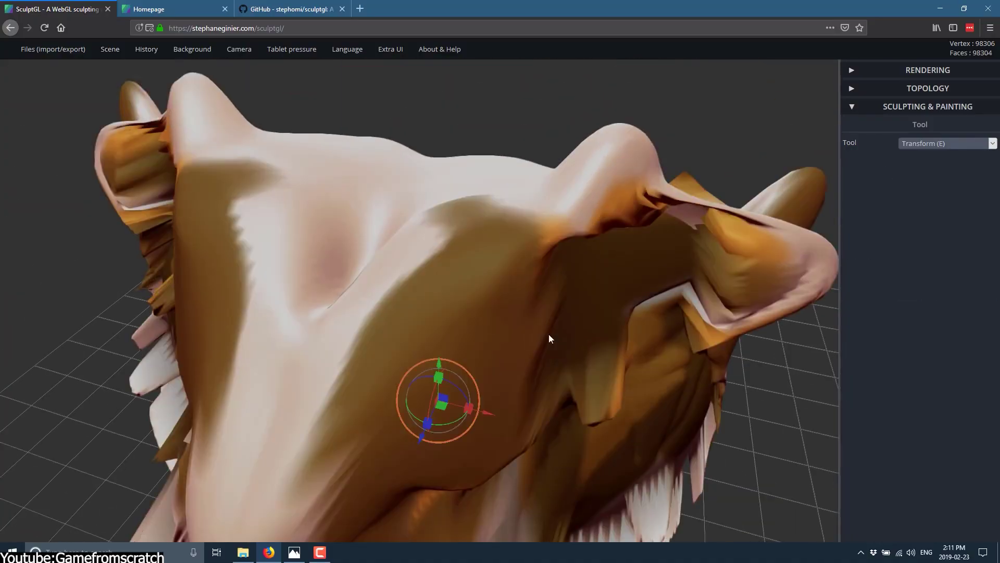
Render with the White Matcap shader, Filmic tonemapping, flat shading and 51 transparency
left_click(928, 70)
left_click(919, 107)
left_click(919, 131)
left_click(945, 169)
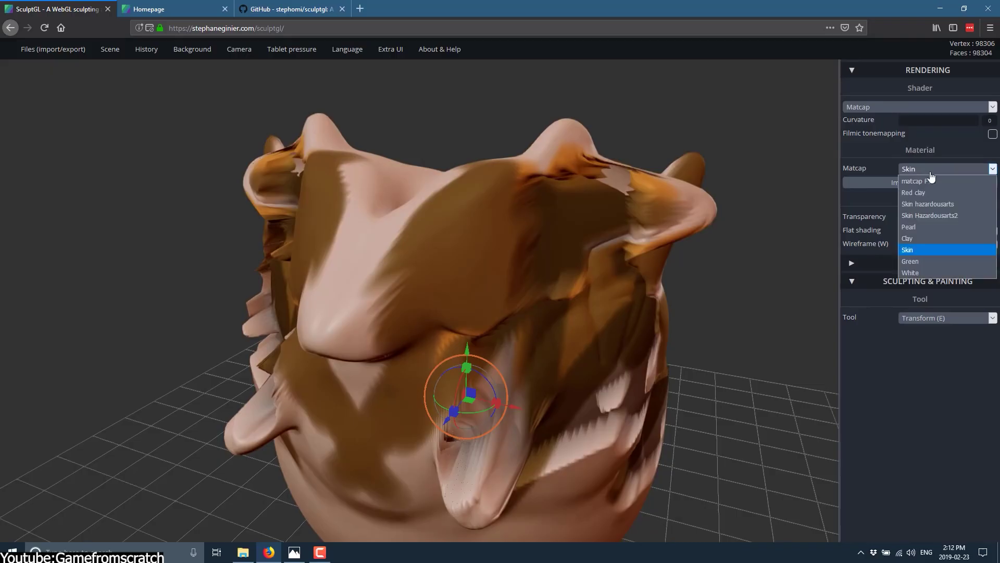
left_click(910, 273)
left_click(992, 133)
left_click(993, 230)
left_click_drag(901, 217, 939, 217)
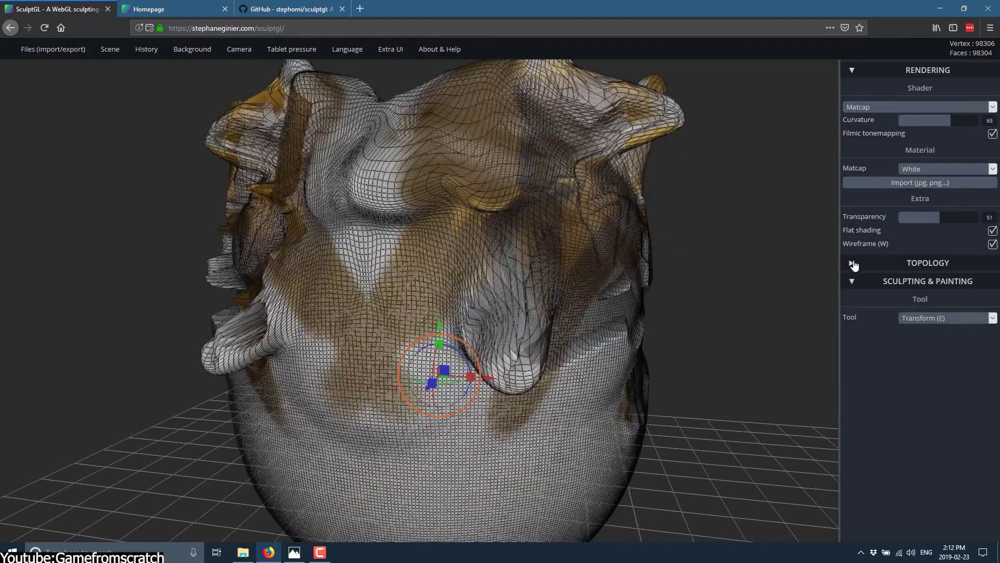
Lower the multiresolution level and voxel-remesh the model into a dense, even mesh
left_click(852, 263)
mouse_move(933, 298)
left_mouse_down()
mouse_move(909, 298)
mouse_move(920, 298)
left_mouse_up()
scroll(909, 385, "down", 1)
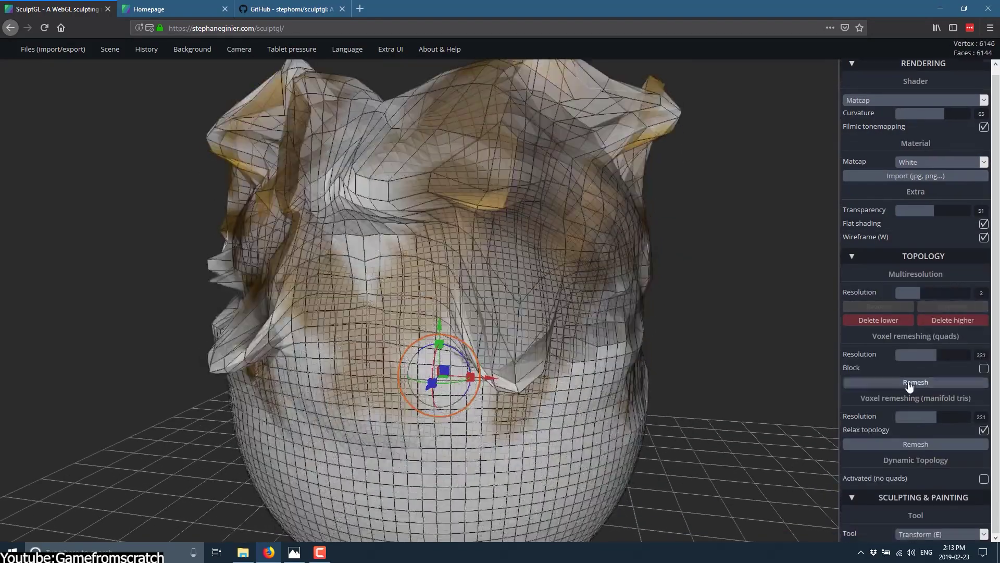
left_click(909, 386)
left_click(917, 477)
scroll(917, 464, "down", 2)
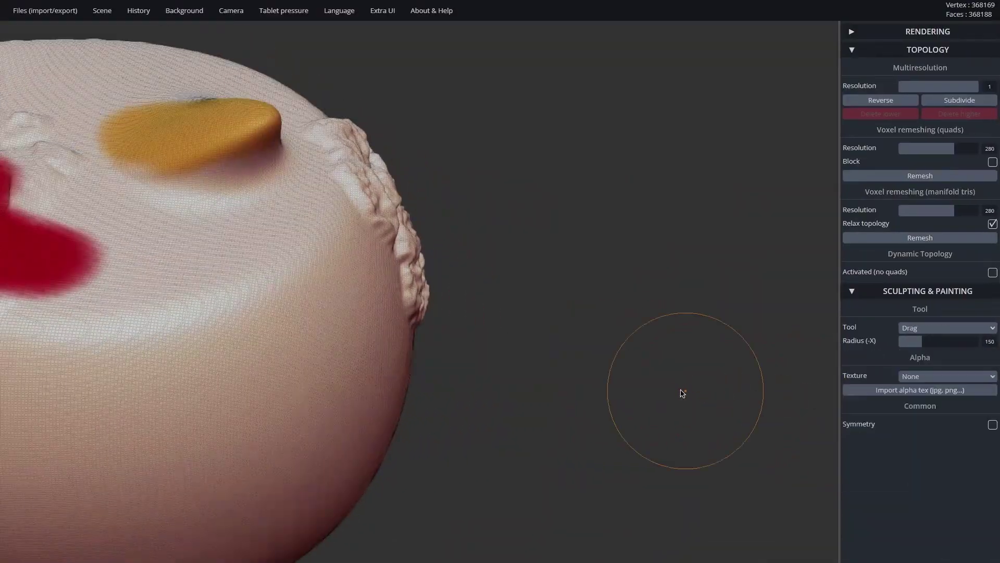
Activate dynamic topology and drag long, bending tentacles out of the sphere, orbiting to check them
left_click(993, 272)
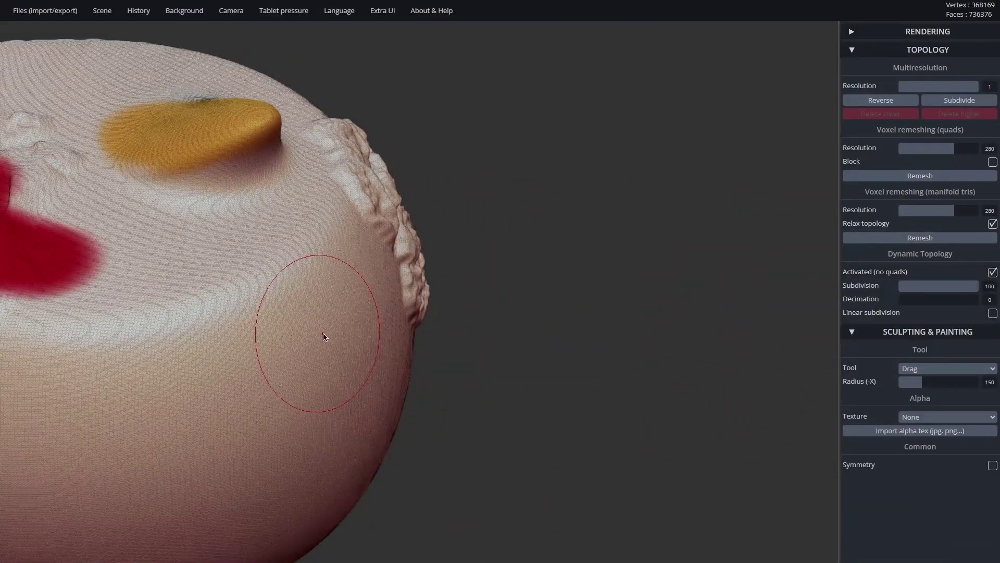
mouse_move(323, 336)
left_mouse_down()
mouse_move(377, 321)
mouse_move(459, 328)
left_mouse_up()
left_click_drag(774, 410, 749, 420)
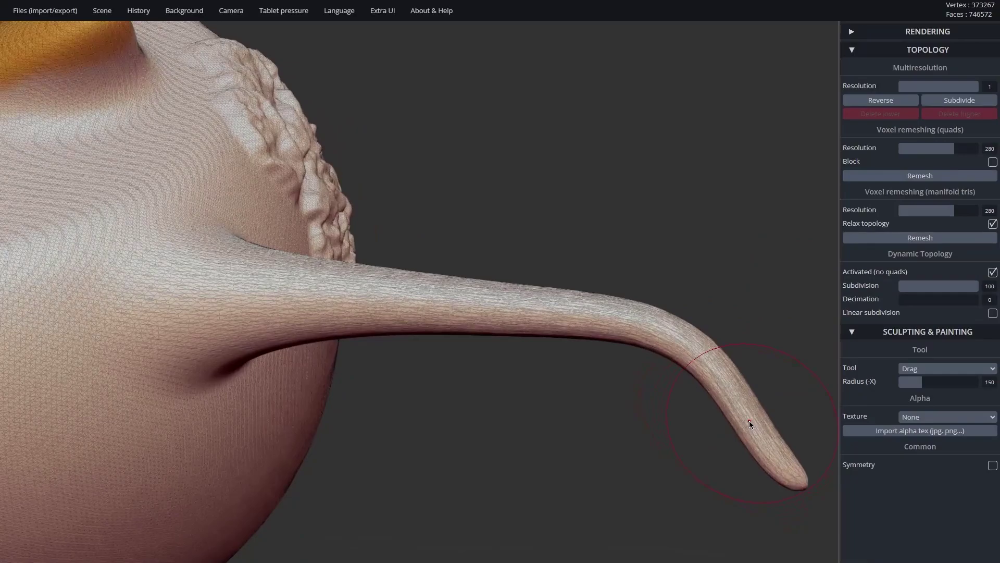
mouse_move(749, 421)
right_mouse_down()
mouse_move(572, 326)
mouse_move(566, 255)
mouse_move(585, 248)
mouse_move(505, 314)
mouse_move(326, 354)
right_mouse_up()
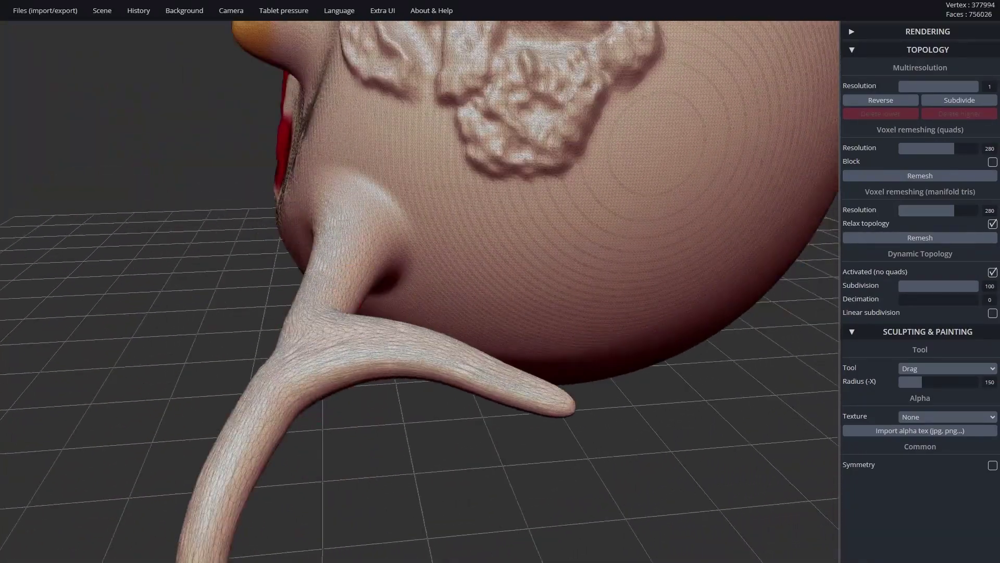
right_click_drag(616, 376, 326, 392)
left_click_drag(326, 392, 331, 392)
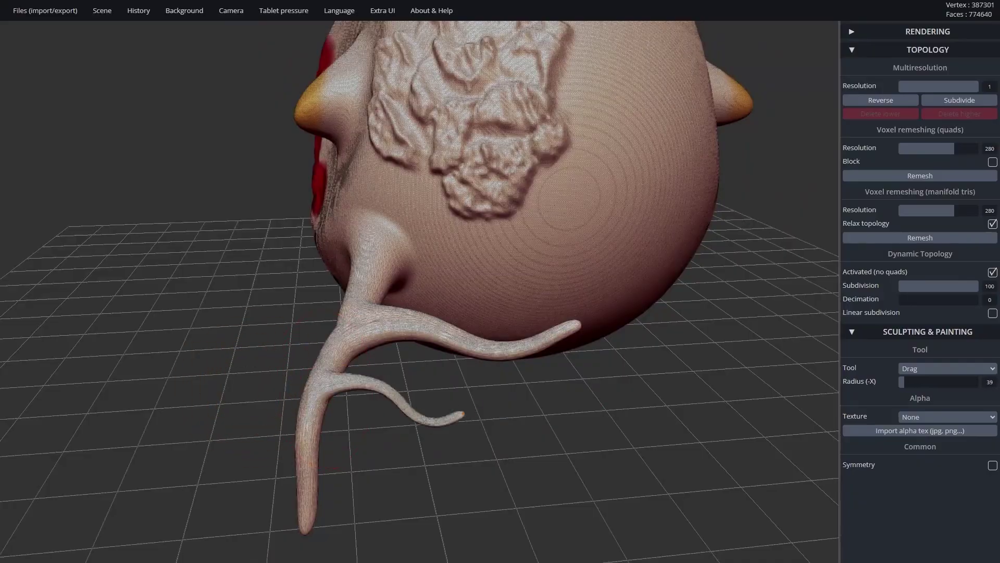
mouse_move(334, 393)
right_mouse_down()
mouse_move(424, 386)
mouse_move(488, 259)
right_mouse_up()
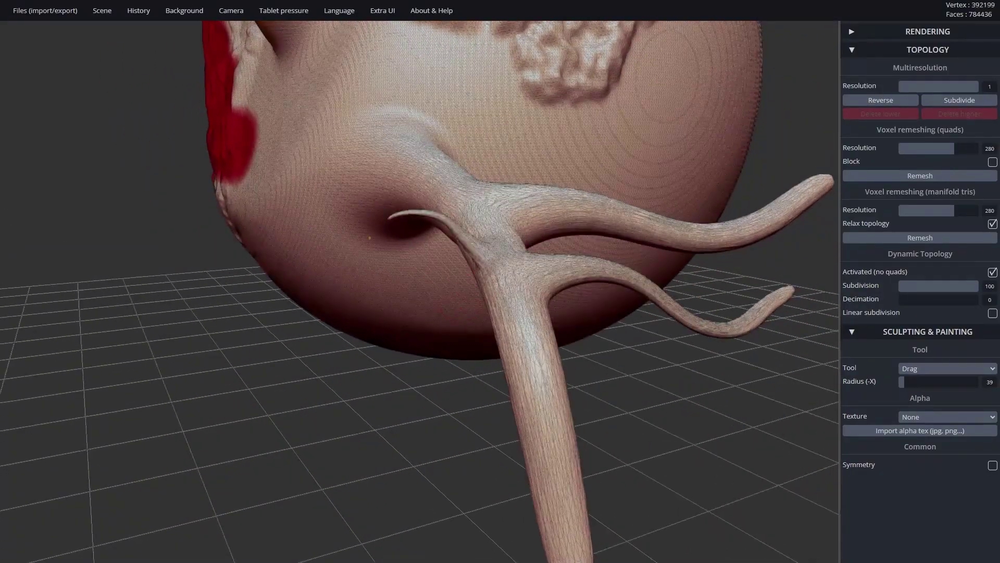
mouse_move(381, 301)
right_mouse_down()
mouse_move(330, 313)
mouse_move(323, 368)
mouse_move(575, 285)
mouse_move(397, 262)
right_mouse_up()
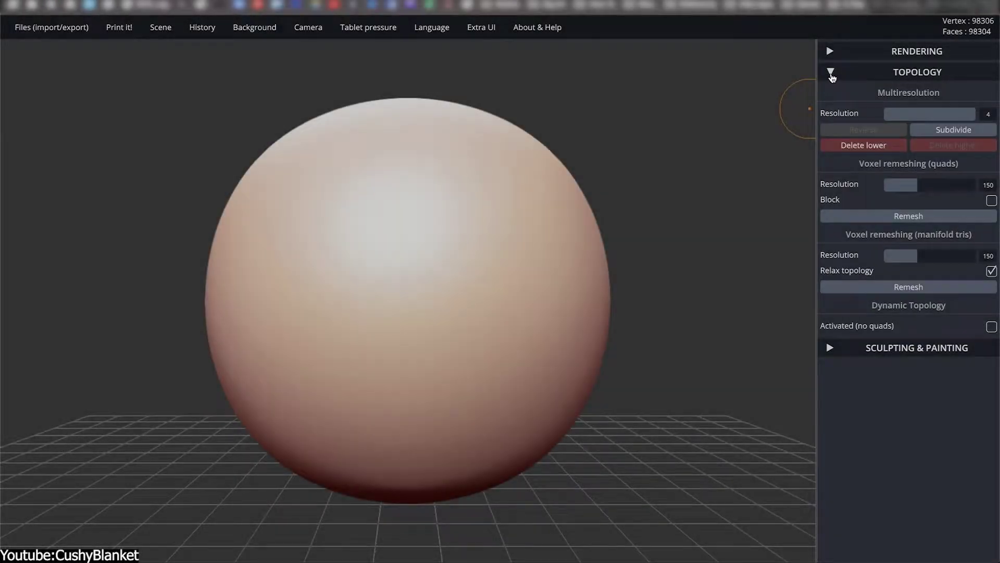
Switch to the Drag tool and pull two mirrored lobes out of the sphere
scroll(428, 280, "up", 6)
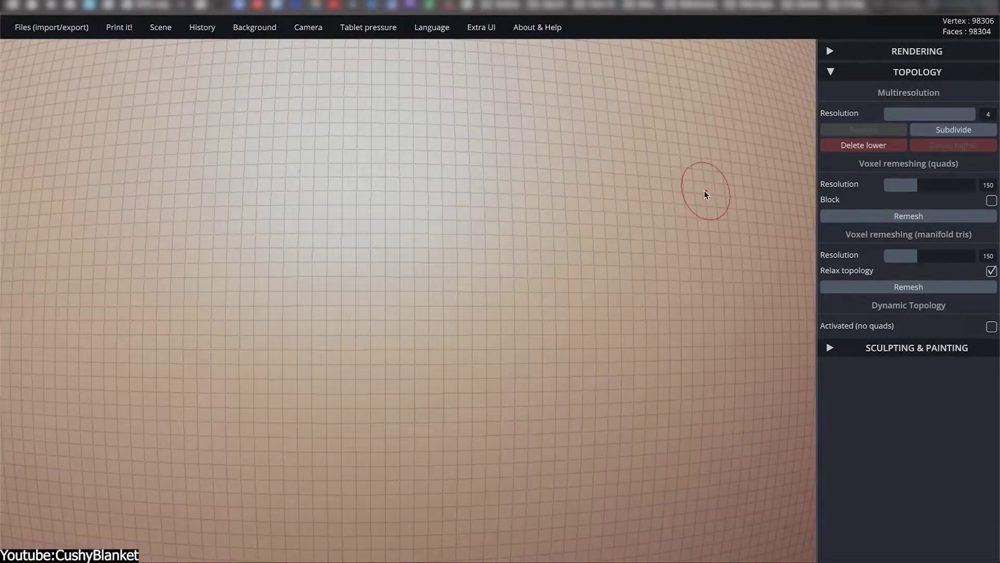
left_click(932, 142)
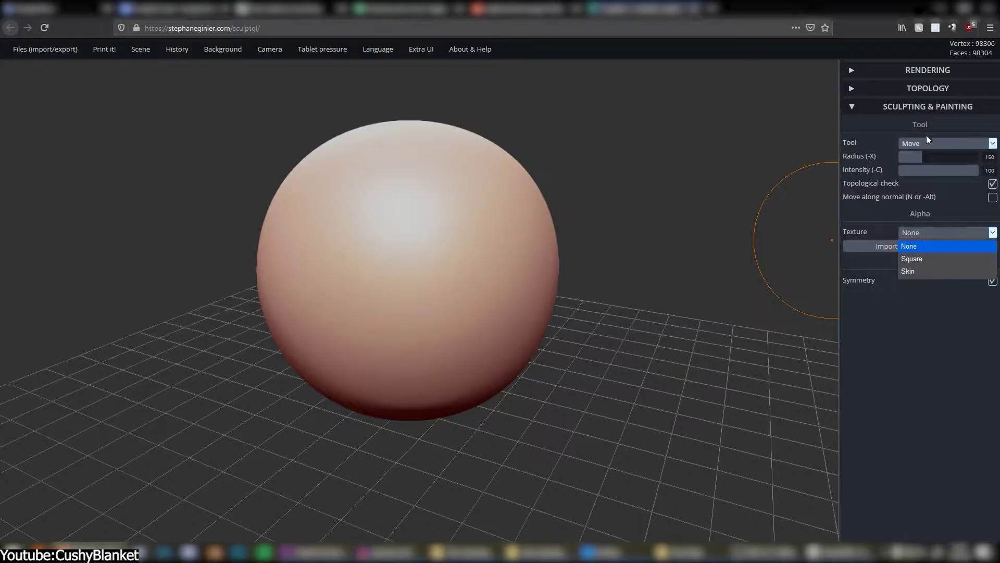
left_click(908, 243)
mouse_move(544, 290)
left_mouse_down()
mouse_move(669, 335)
mouse_move(792, 148)
mouse_move(739, 235)
mouse_move(739, 408)
mouse_move(625, 364)
left_mouse_up()
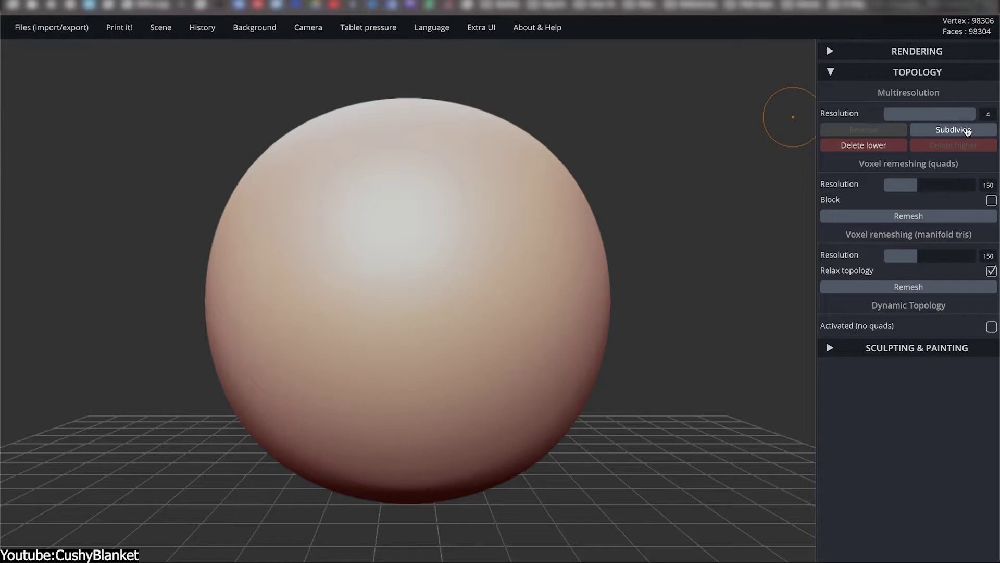
Drop the sphere to multiresolution level 1 and delete the higher levels
scroll(545, 258, "up", 5)
mouse_move(961, 118)
left_mouse_down()
mouse_move(937, 118)
mouse_move(973, 118)
mouse_move(909, 118)
mouse_move(955, 118)
left_mouse_up()
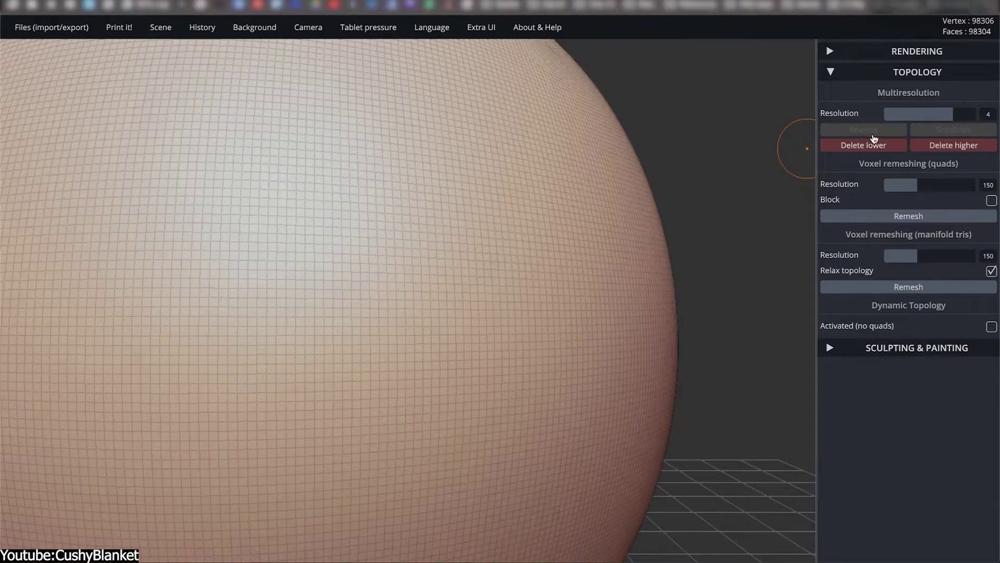
left_click_drag(875, 138, 939, 114)
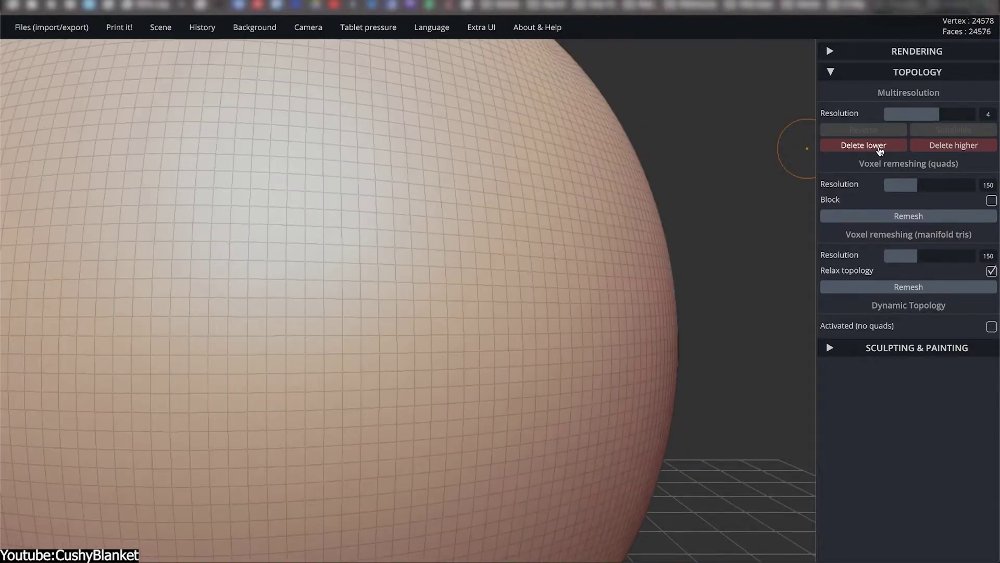
left_click(951, 151)
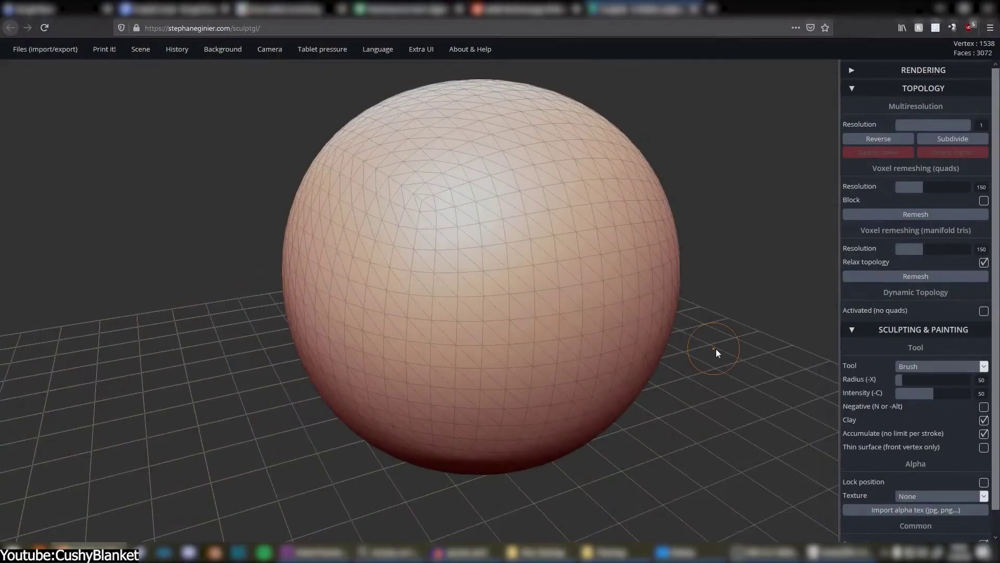
With dynamic topology on, carve a horizontal groove and a raised ridge across the sphere
left_click_drag(512, 271, 375, 292)
left_click(983, 310)
left_click_drag(730, 291, 360, 292)
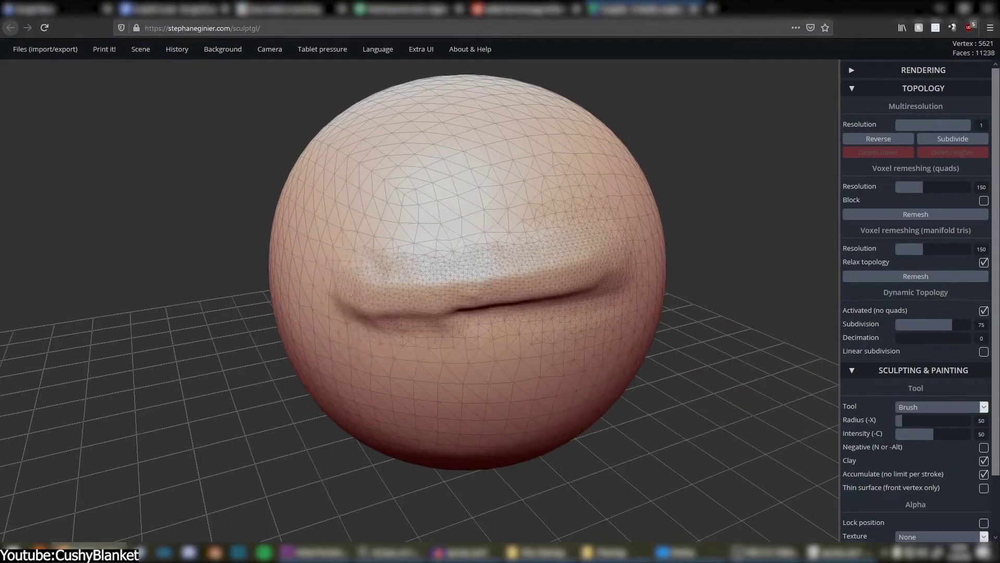
scroll(602, 389, "up", 5)
mouse_move(602, 391)
left_mouse_down()
mouse_move(448, 244)
mouse_move(596, 347)
left_mouse_up()
scroll(596, 347, "down", 5)
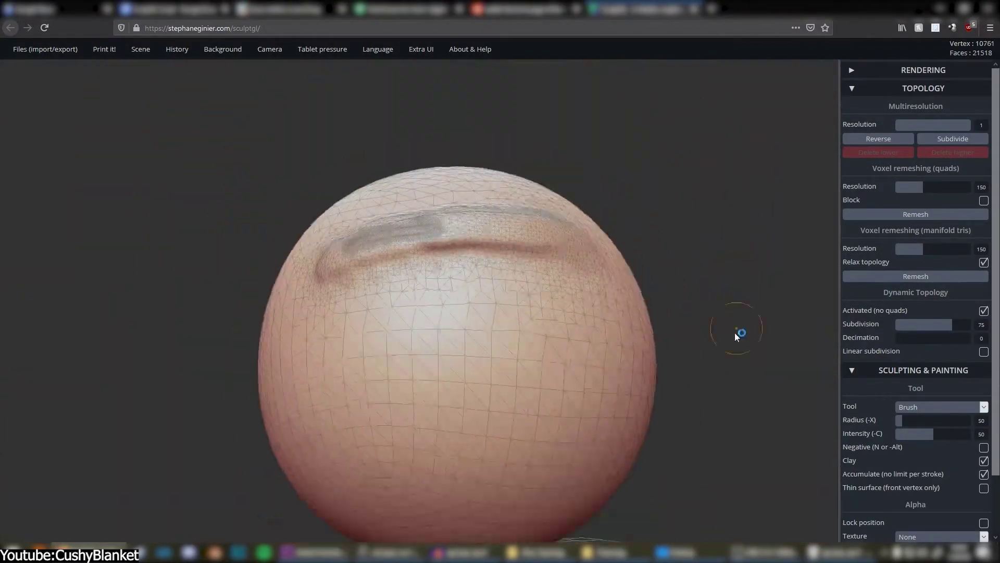
left_click_drag(735, 332, 677, 365)
Carve longer strokes across the sphere and tilt the view to look down on it
left_click_drag(396, 271, 462, 270)
scroll(461, 270, "up", 5)
left_click_drag(524, 414, 141, 419)
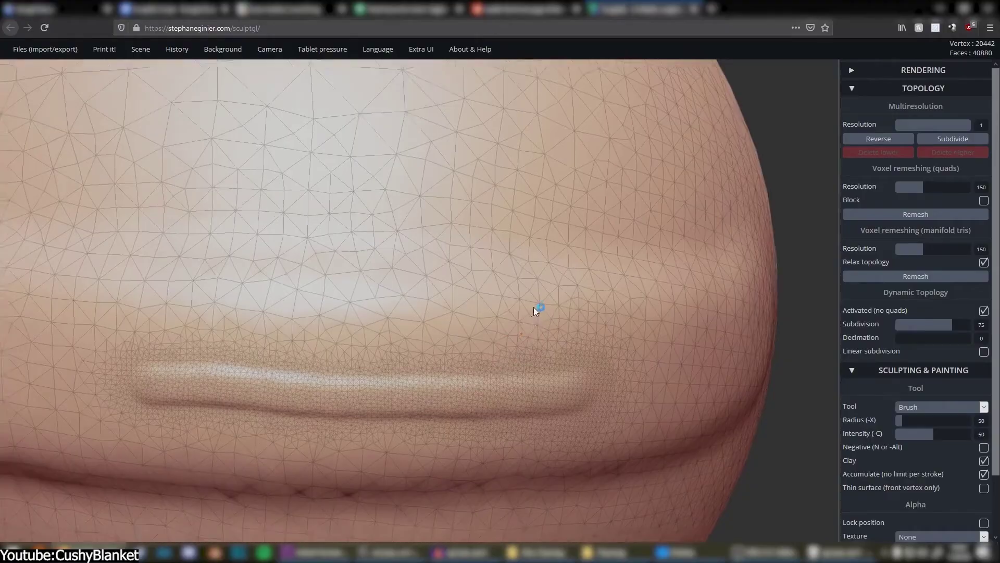
scroll(538, 306, "down", 3)
right_click_drag(485, 226, 829, 312)
scroll(721, 326, "up", 2)
Lower the subdivision detail, sculpt more horizontal ridges, and paint mask spots on the sphere
left_click_drag(952, 324, 909, 324)
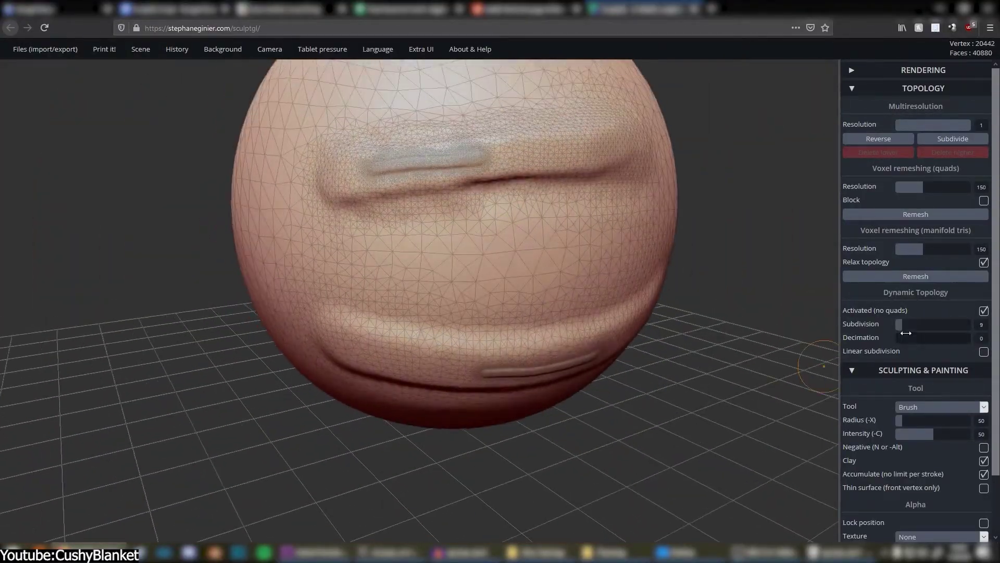
left_click_drag(364, 229, 599, 229)
left_click_drag(912, 324, 904, 324)
left_click_drag(594, 313, 344, 298)
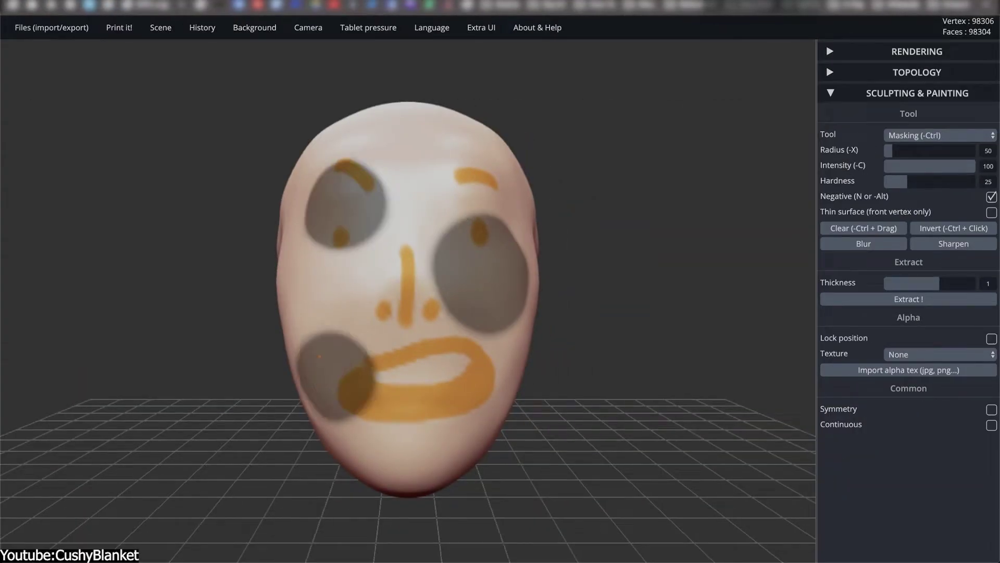
left_click_drag(651, 312, 672, 312, "ctrl")
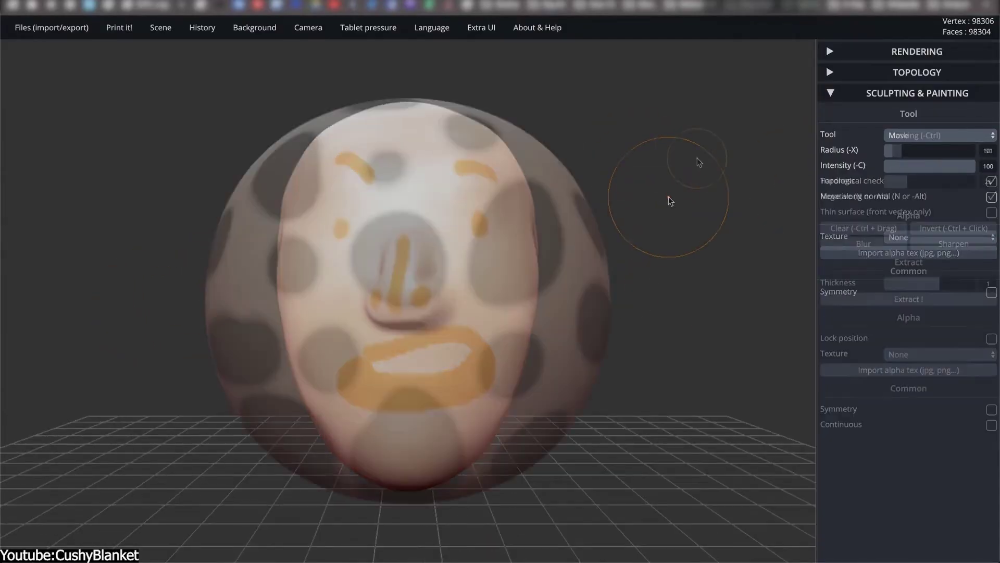
Merge the upper mask spots, clear most of the mask, and blur its edges
left_click_drag(473, 190, 485, 208)
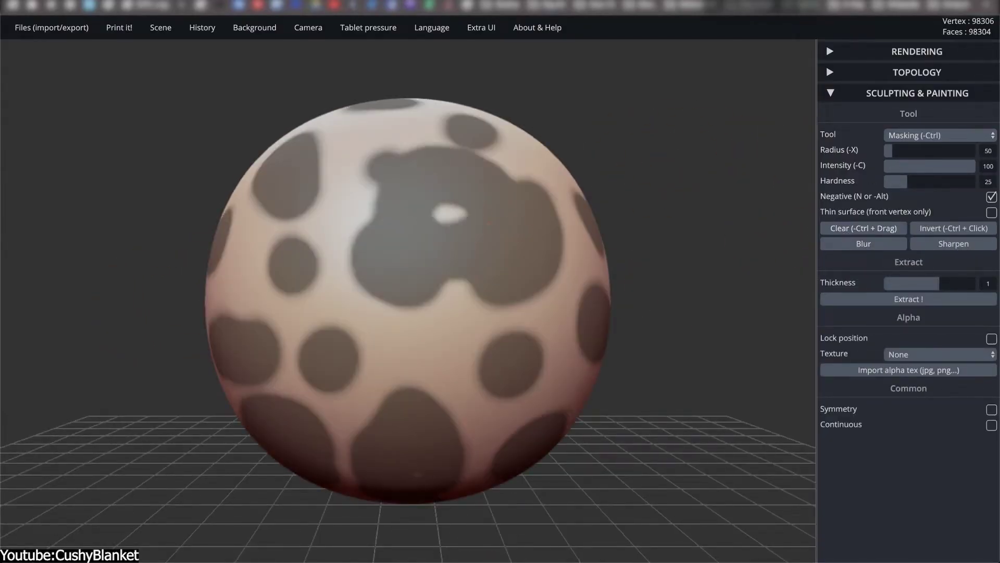
left_click(345, 243)
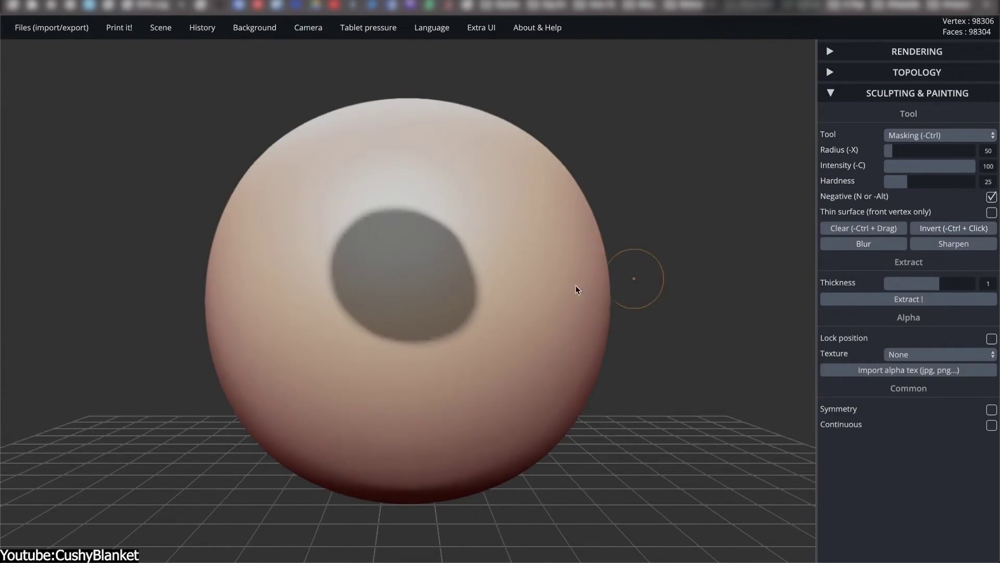
left_click(860, 243)
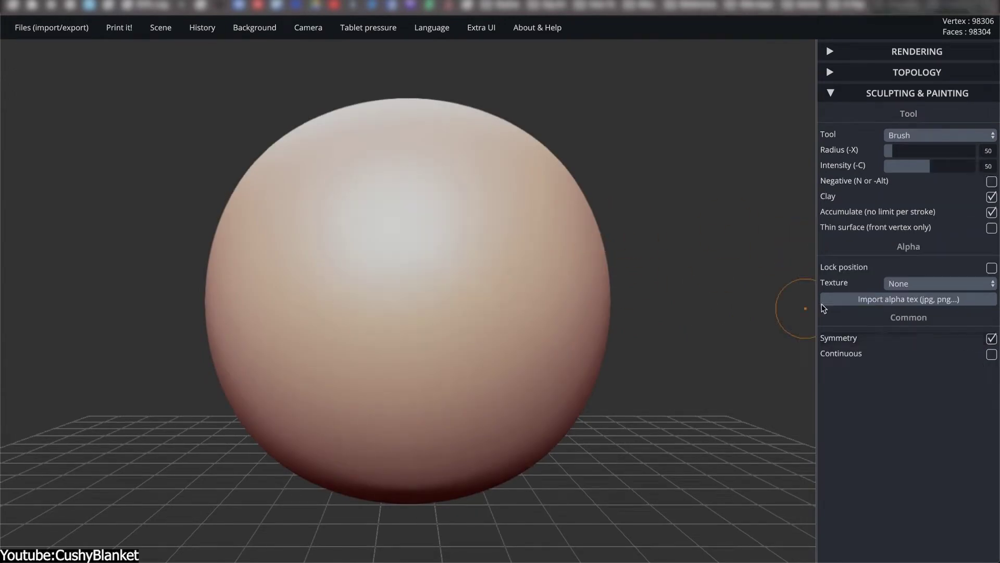
Sculpt two mirrored curved ridges and horizontal clay strokes across the lower sphere
mouse_move(326, 40)
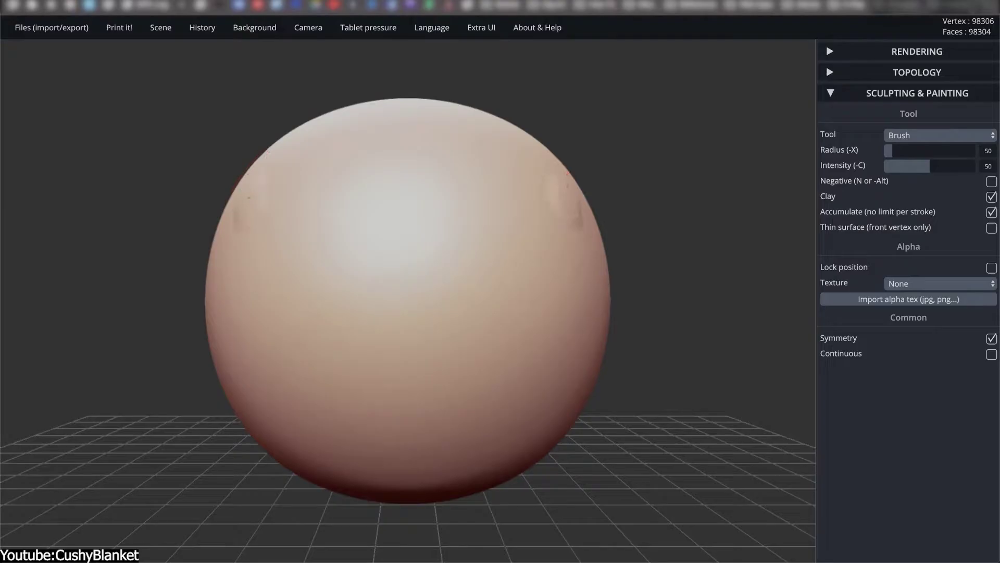
left_click_drag(576, 219, 435, 419)
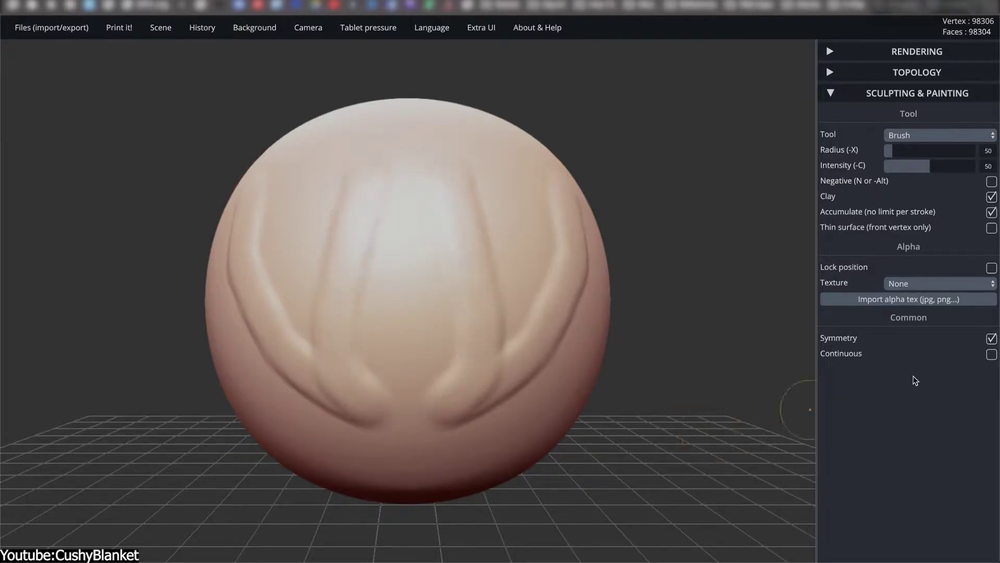
left_click_drag(260, 292, 552, 295)
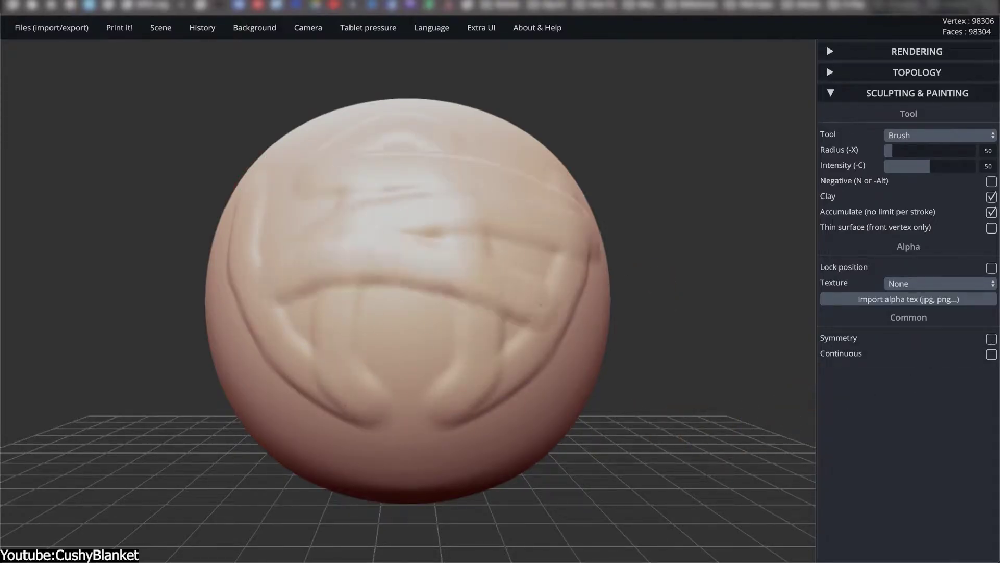
left_click_drag(359, 354, 594, 344)
Undo the last stroke and reshape the box's left crack with Move
key("ctrl+z")
key("ctrl+z")
key("ctrl+z")
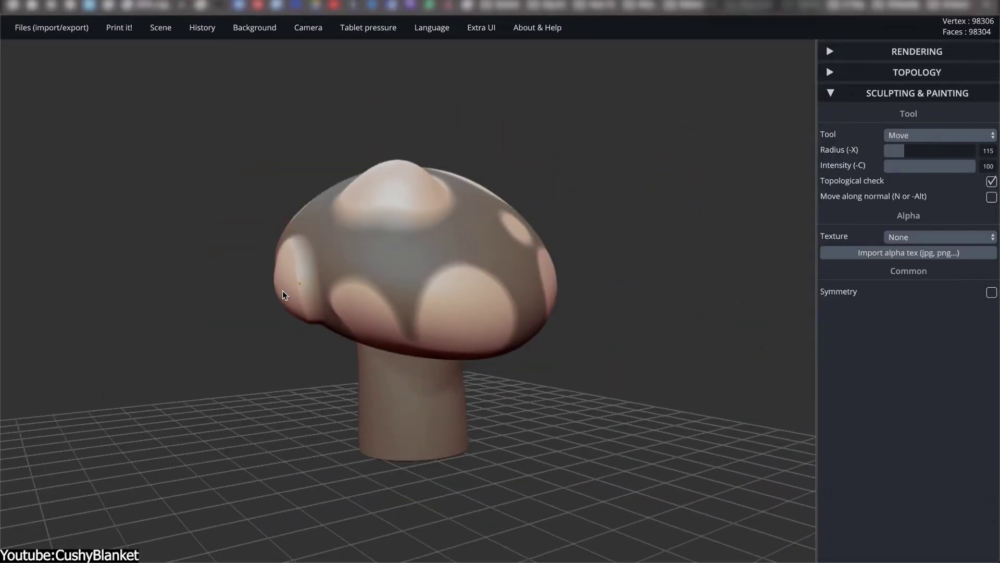
right_click_drag(282, 289, 274, 167)
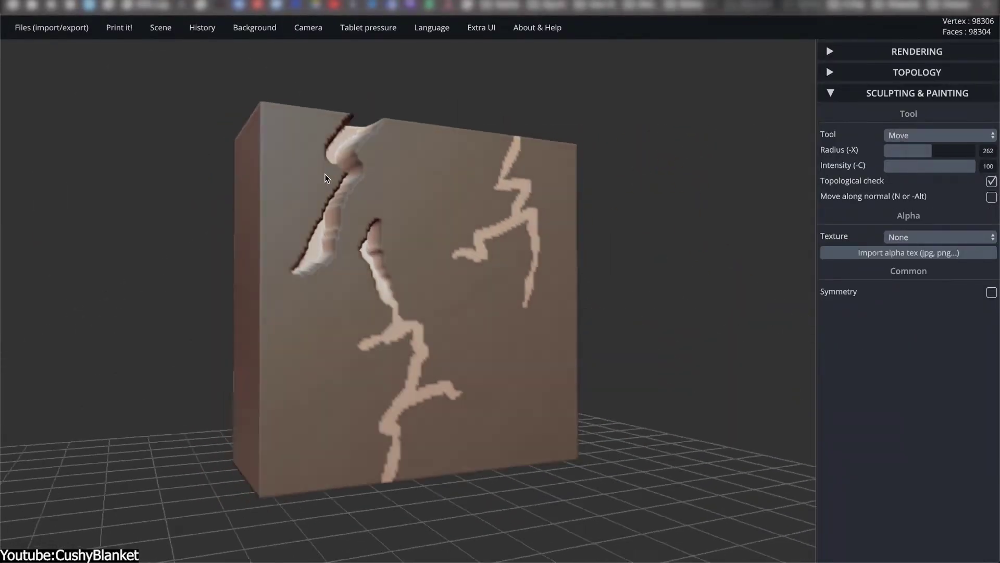
mouse_move(324, 173)
left_mouse_down()
mouse_move(329, 149)
mouse_move(254, 195)
mouse_move(316, 201)
left_mouse_up()
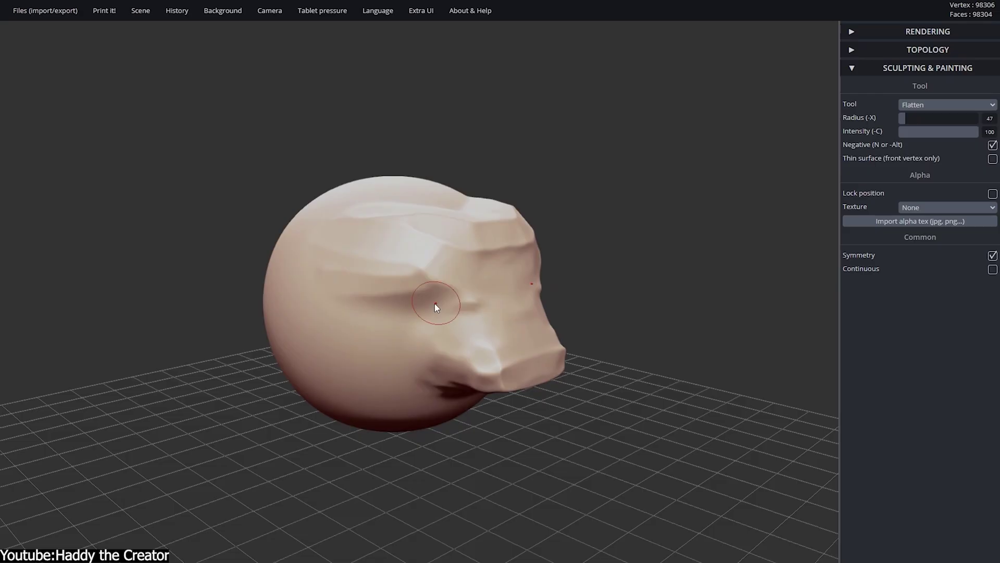
Invert the head's mask, set the tool to Local scale, and keep the Clay matcap
mouse_move(434, 303)
right_mouse_down()
mouse_move(432, 447)
mouse_move(468, 309)
right_mouse_up()
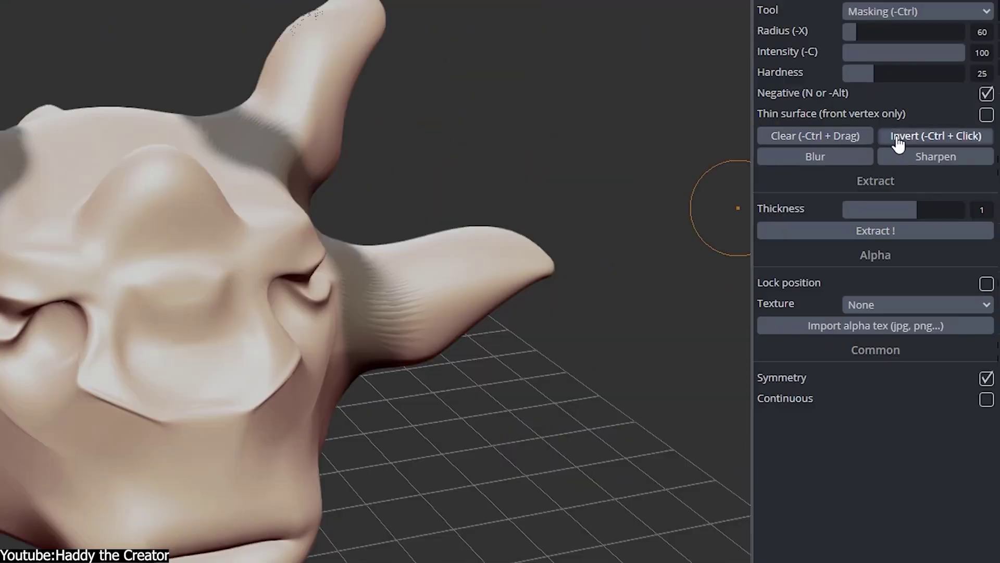
left_click(900, 139)
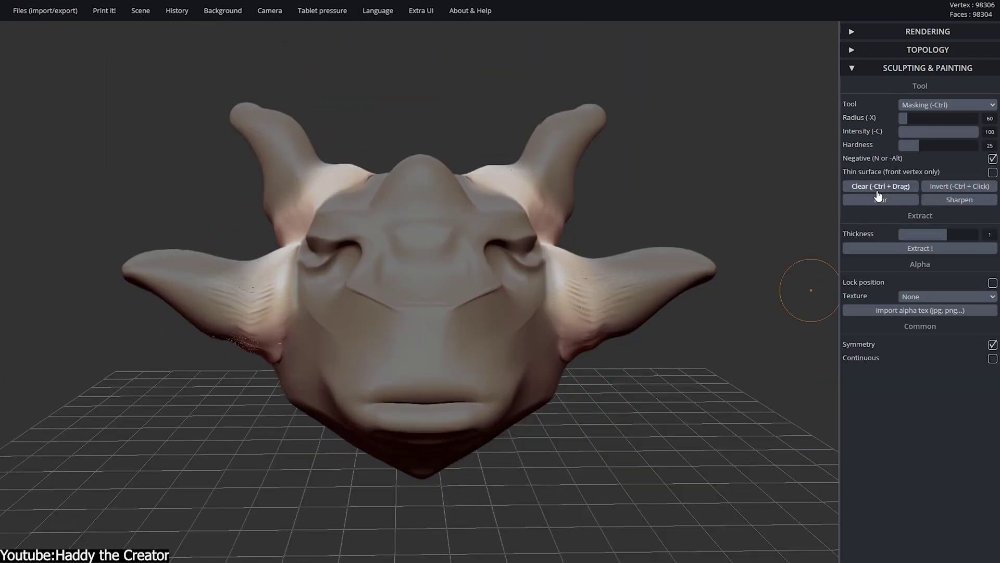
left_click(947, 105)
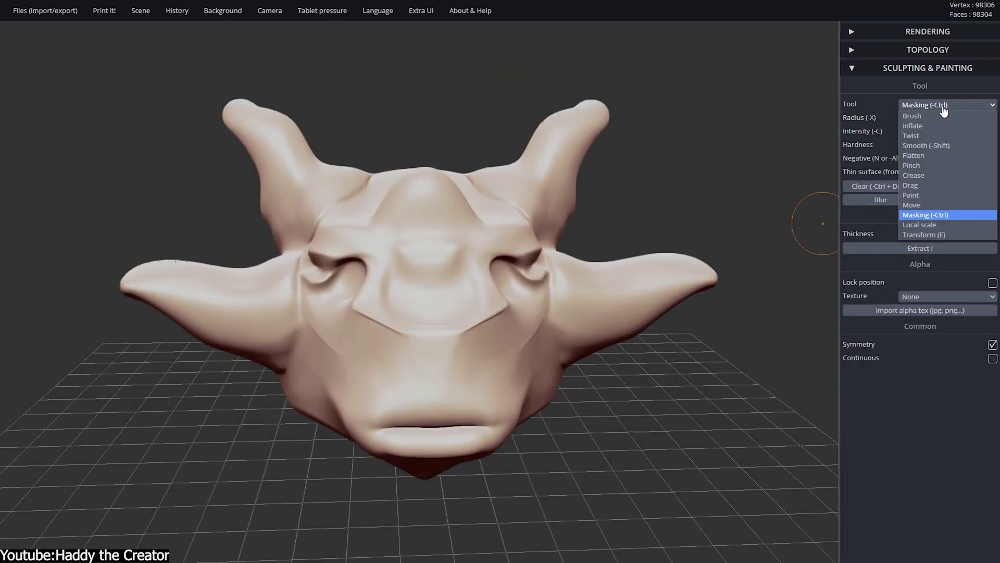
left_click(939, 216)
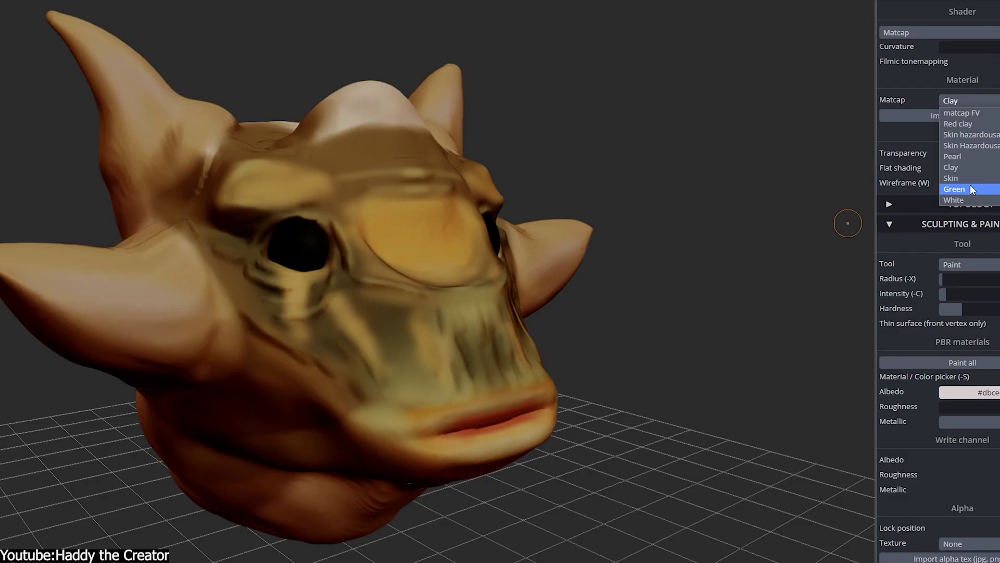
left_click(916, 252)
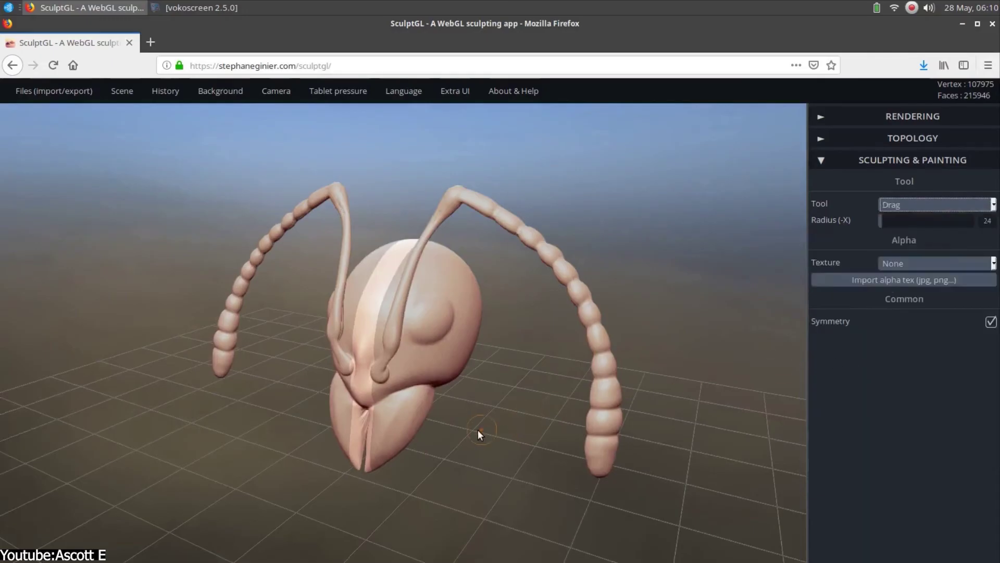
Pull a spike from the ant head, then undo it through History
mouse_move(477, 429)
left_mouse_down()
mouse_move(538, 323)
mouse_move(203, 404)
mouse_move(282, 475)
mouse_move(323, 427)
left_mouse_up()
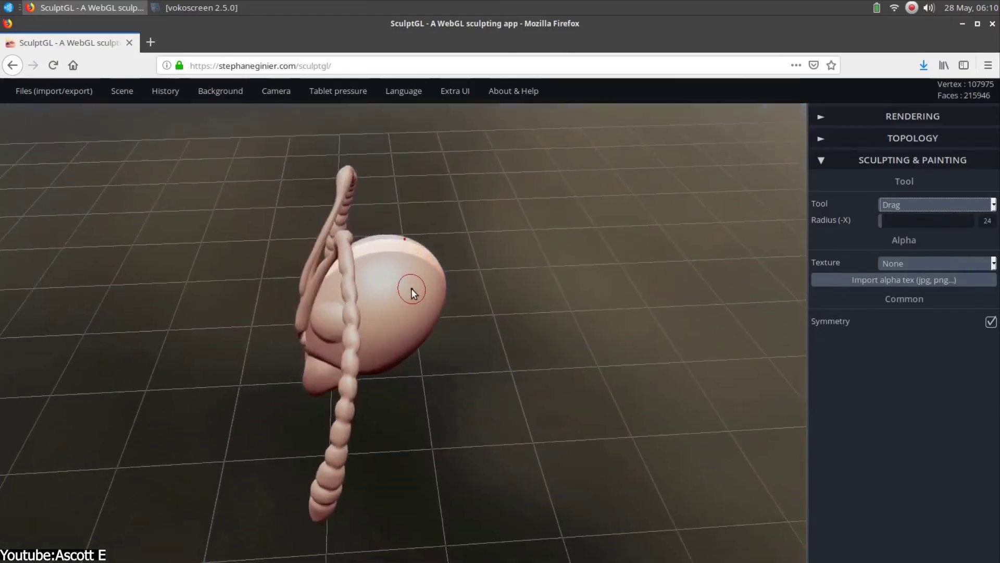
left_click_drag(408, 288, 485, 301)
left_click(165, 91)
left_click(167, 112)
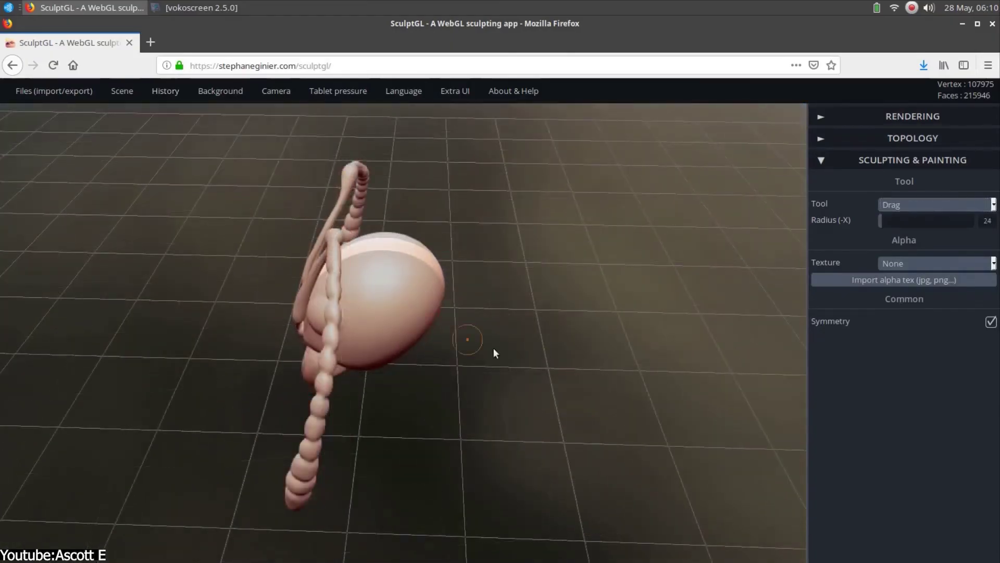
Expand TOPOLOGY and tick Dynamic Topology Activated
left_click(839, 153)
scroll(899, 334, "down", 2)
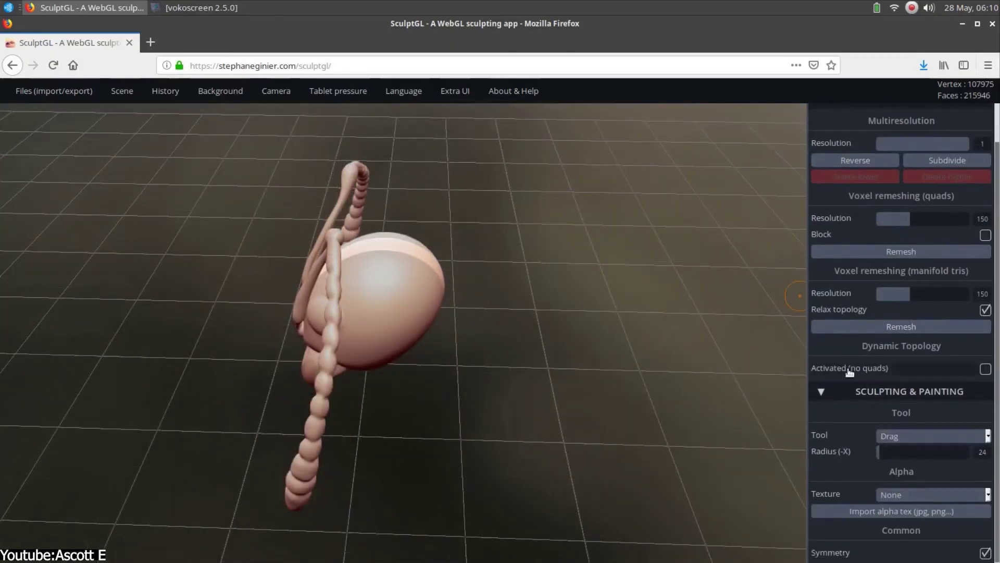
left_click(985, 369)
scroll(396, 325, "up", 2)
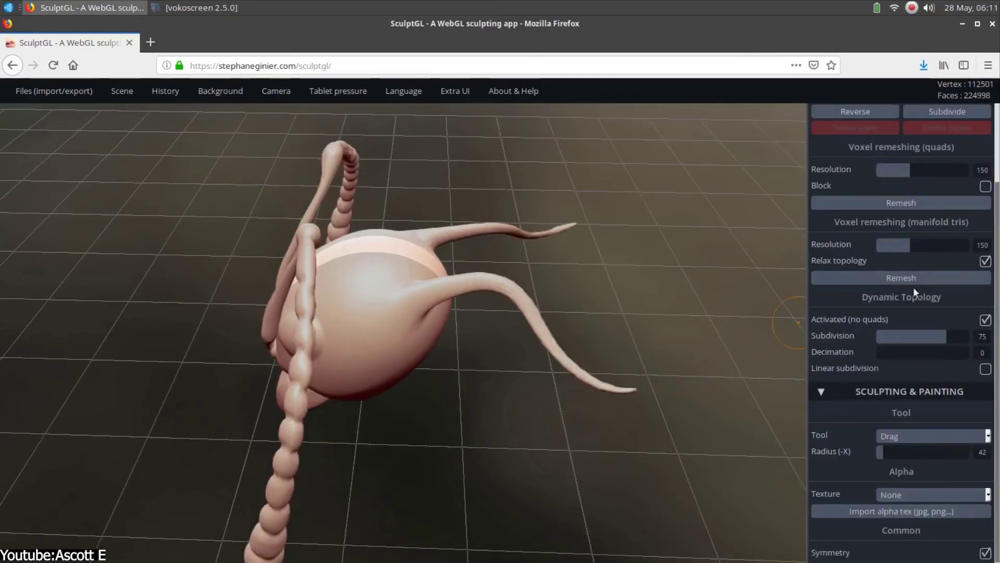
scroll(986, 323, "up", 1)
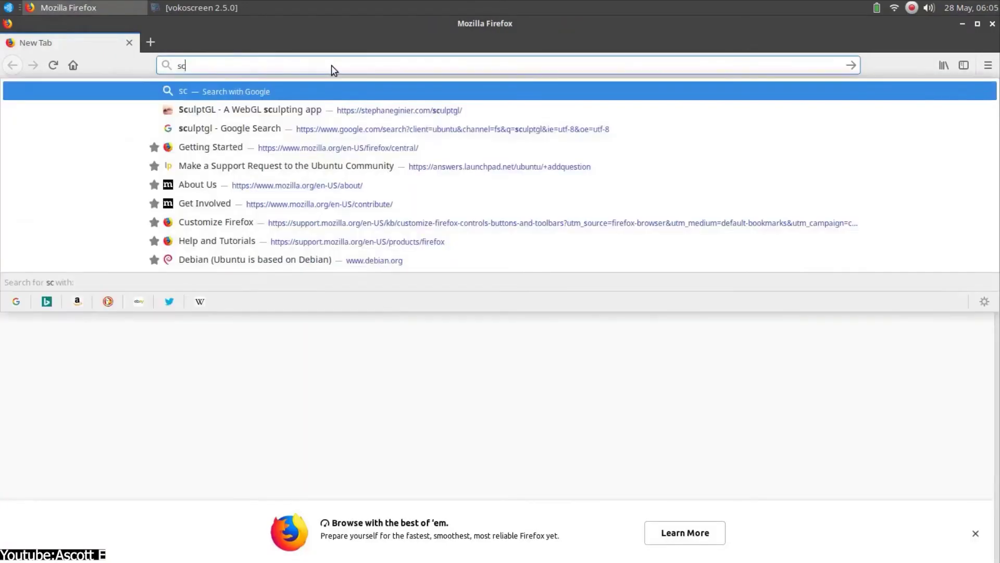
Search 'sculptgl' in Firefox and open the SculptGL web app result
type("ulptgl")
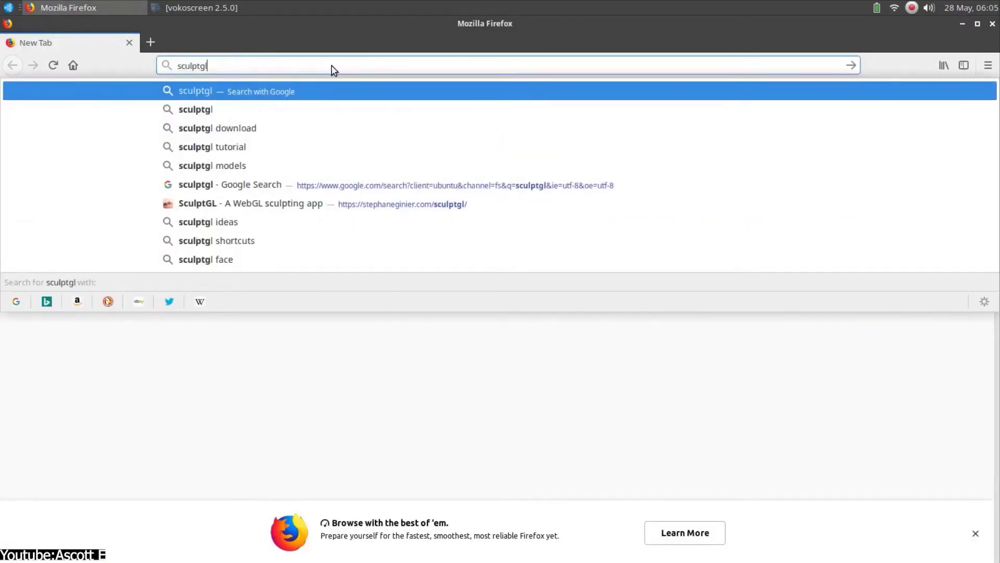
key("Return")
left_click(322, 217)
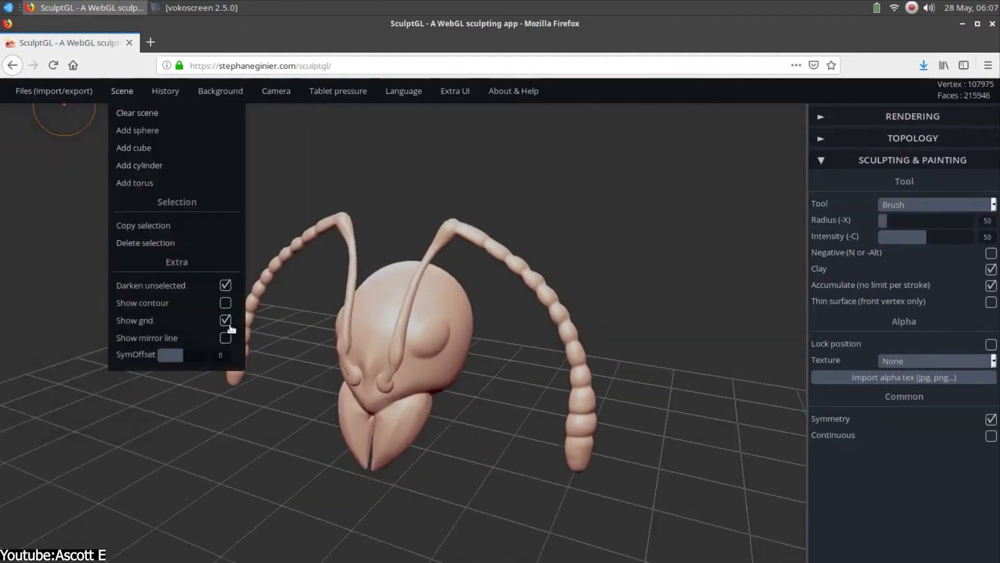
Set Background Type to Environment, orbit the ant head, and reset the camera
mouse_move(220, 91)
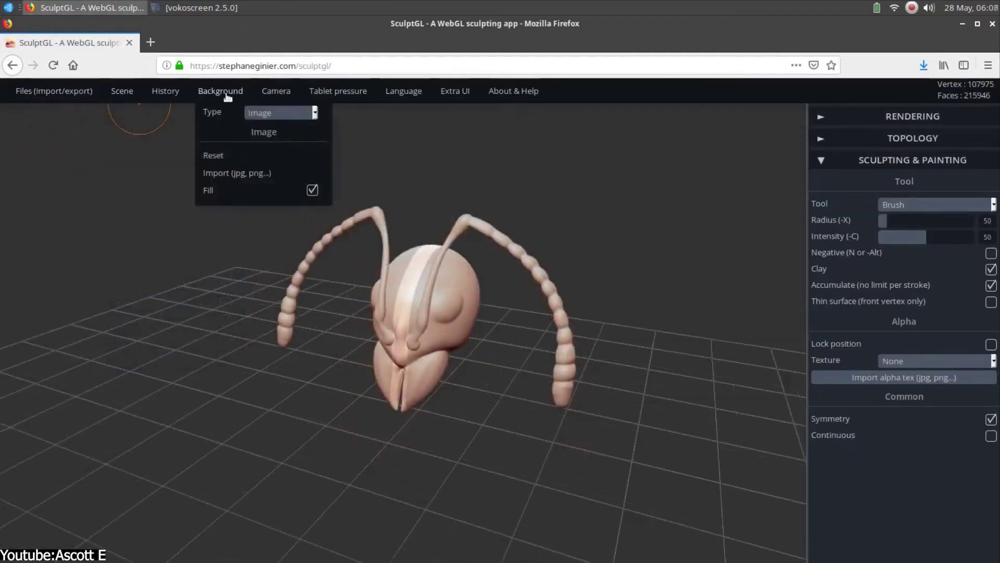
left_click(281, 113)
left_click(279, 156)
left_click_drag(469, 261, 707, 290)
scroll(350, 383, "down", 10)
key("space")
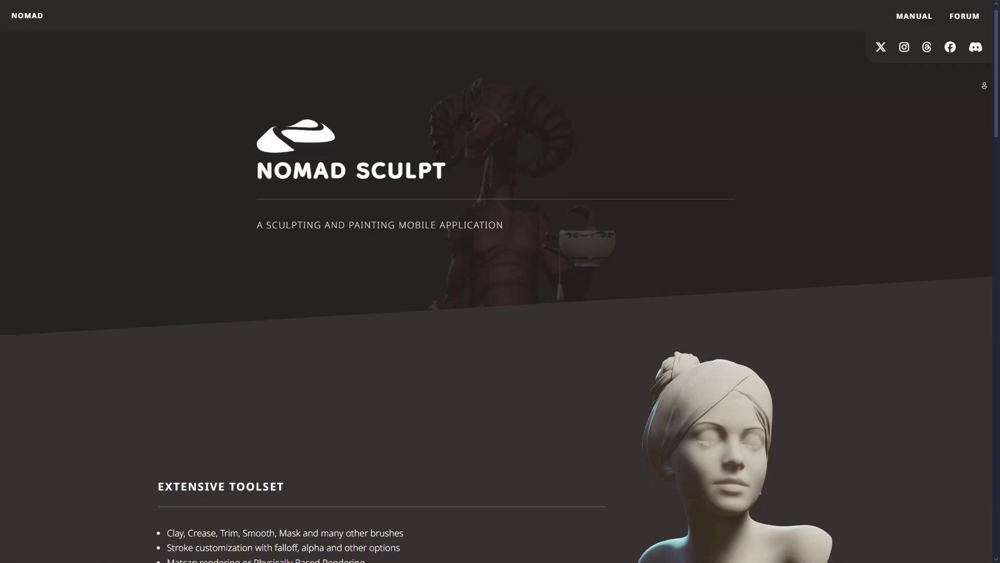
Scroll down the Nomad Sculpt Google Play listing to its sculpting-tools description
scroll(500, 313, "down", 5)
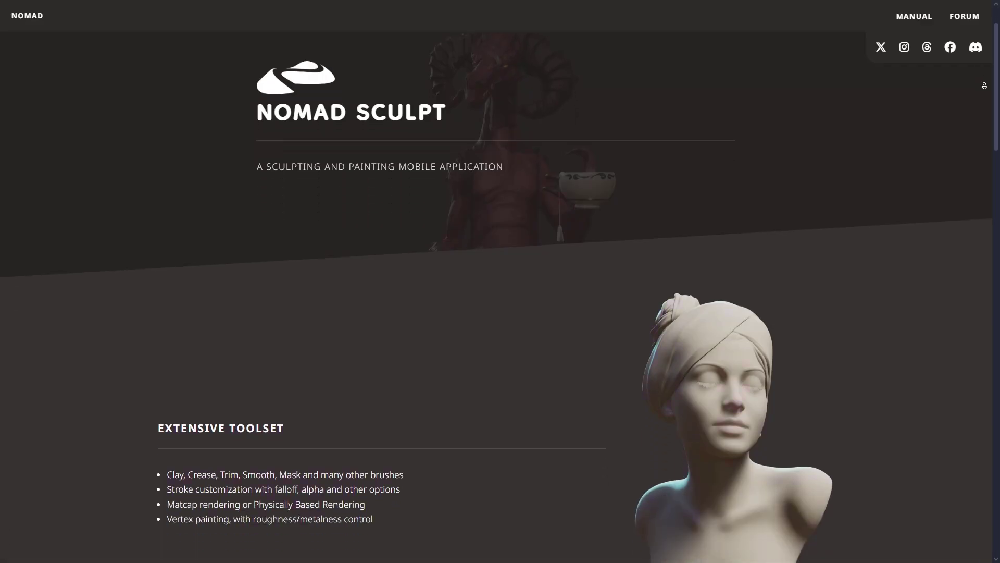
scroll(501, 313, "down", 4)
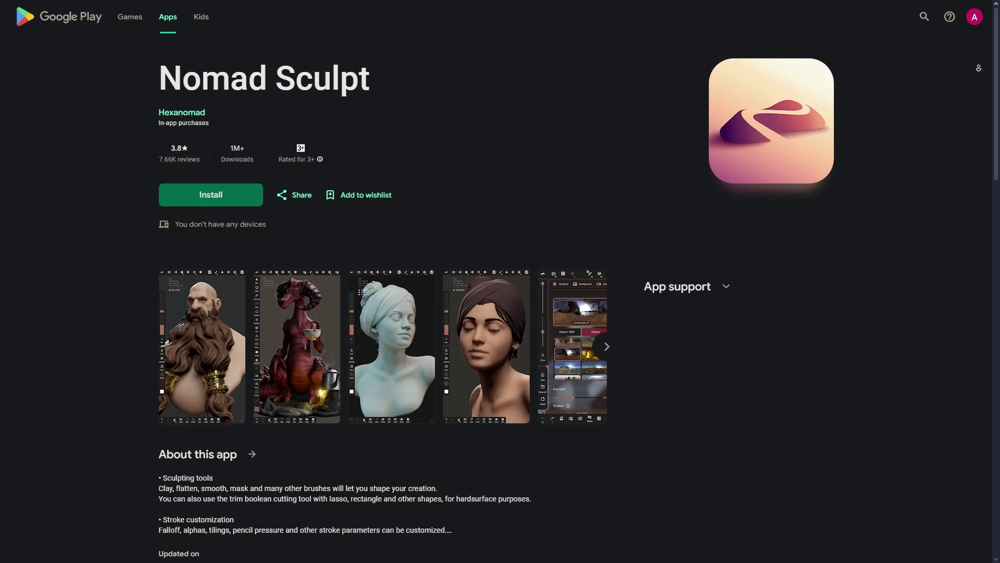
scroll(500, 313, "down", 2)
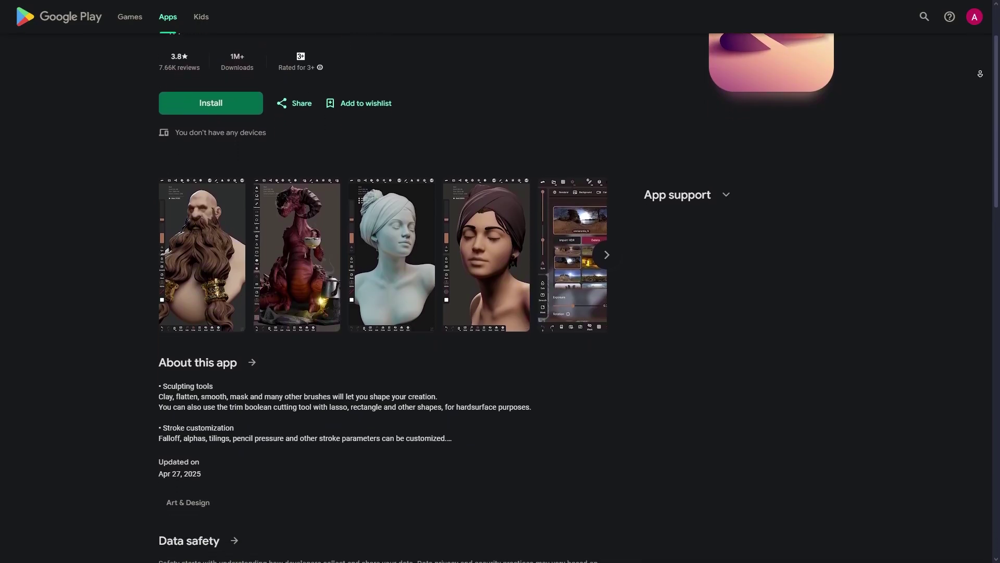
scroll(500, 313, "down", 1)
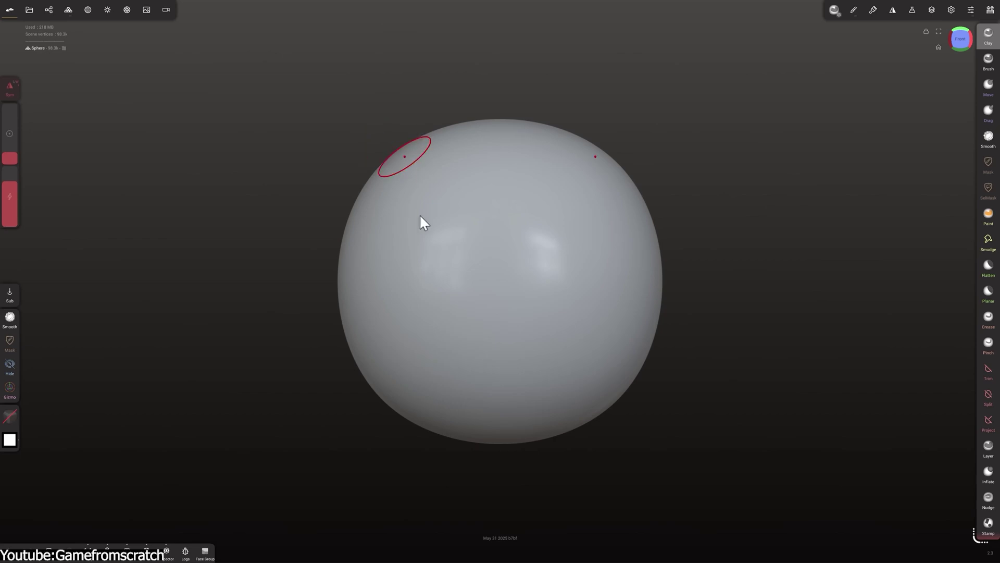
Crease brows, nose and moustache, stretch the jaw with Move, and subdivide the head once
left_click_drag(419, 214, 407, 214)
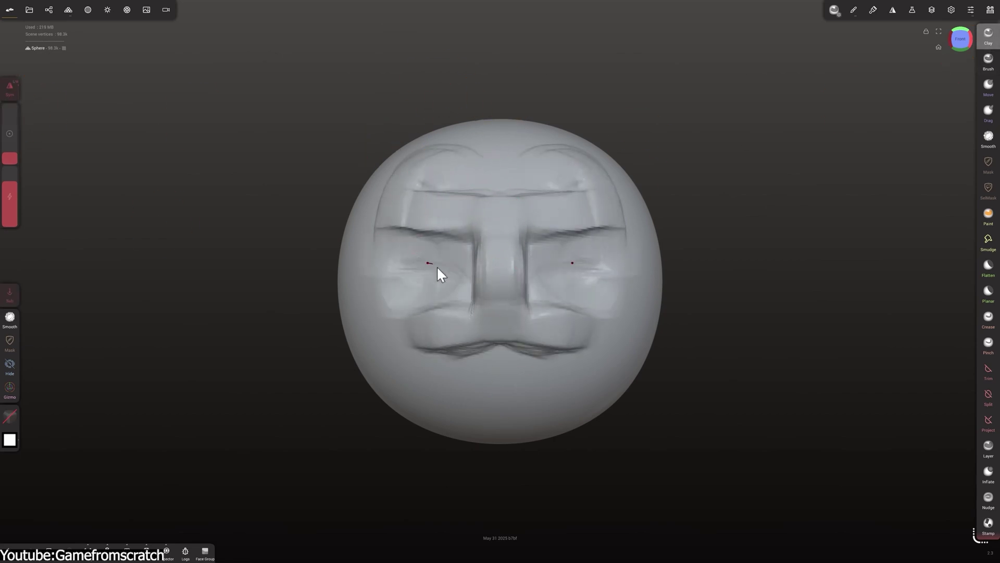
left_click(989, 86)
left_click_drag(677, 458, 408, 464)
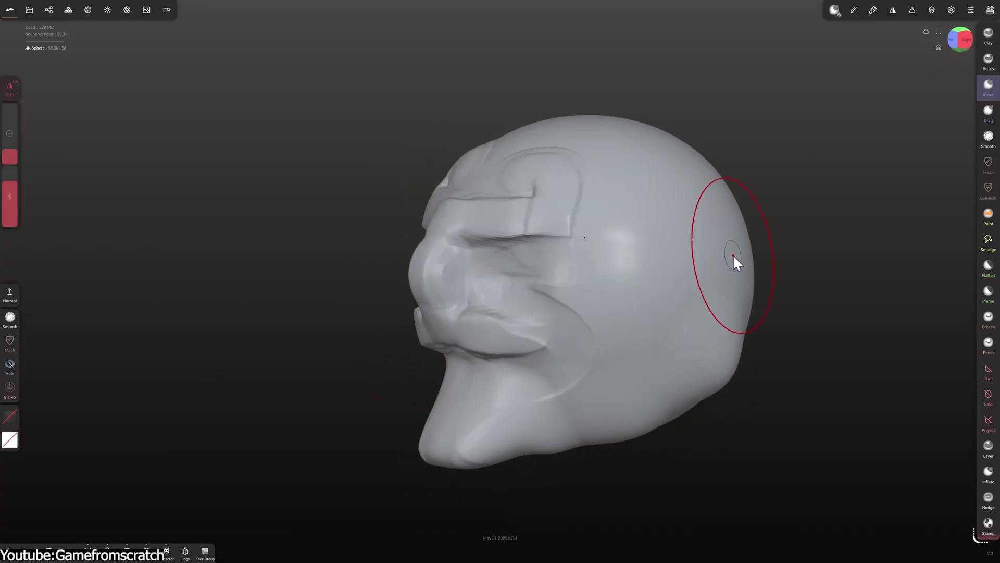
mouse_move(733, 254)
left_mouse_down()
mouse_move(759, 304)
mouse_move(692, 229)
mouse_move(972, 180)
left_mouse_up()
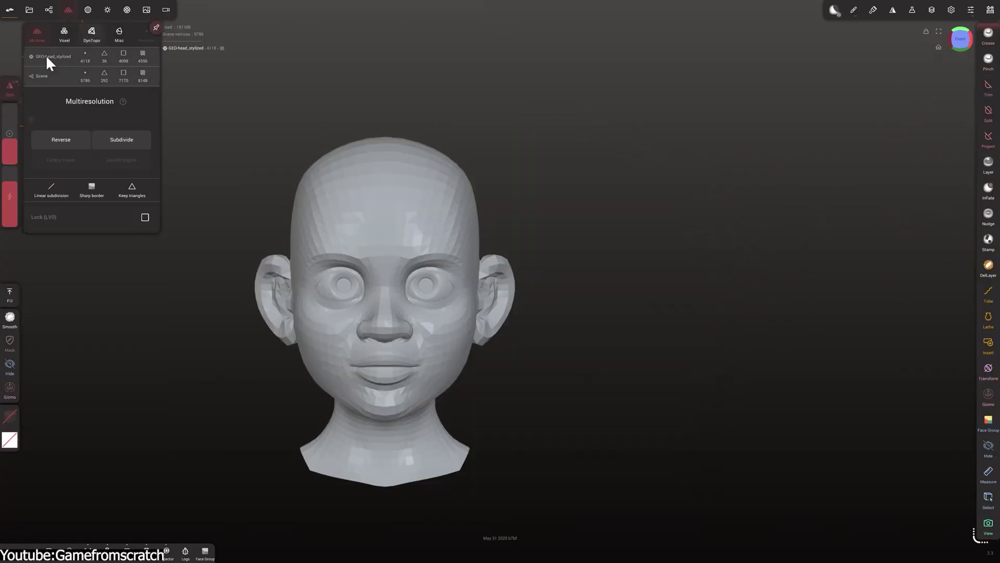
left_click(127, 138)
left_click(91, 34)
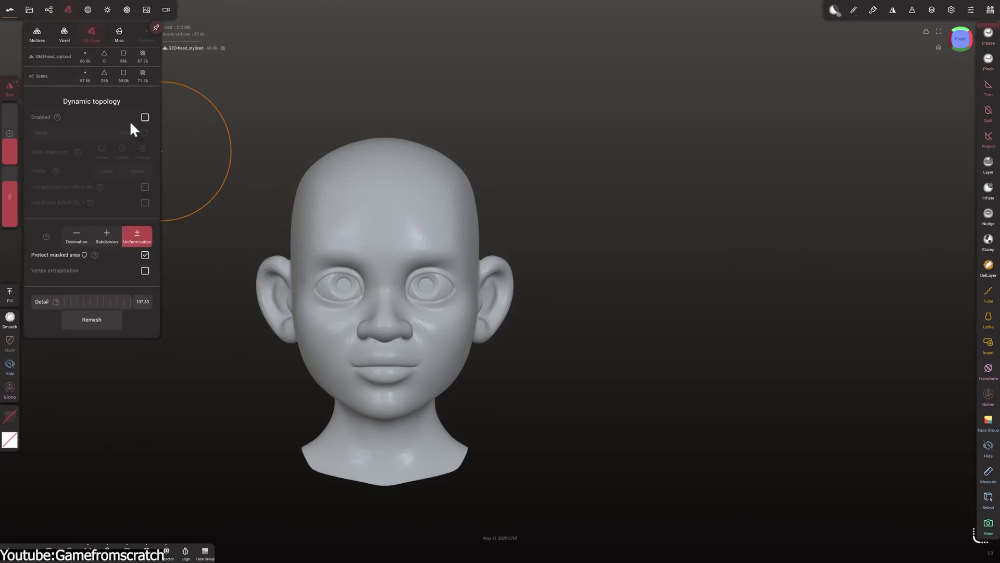
Show the head's wireframe and compare its low-poly and dense meshes
left_click(146, 552)
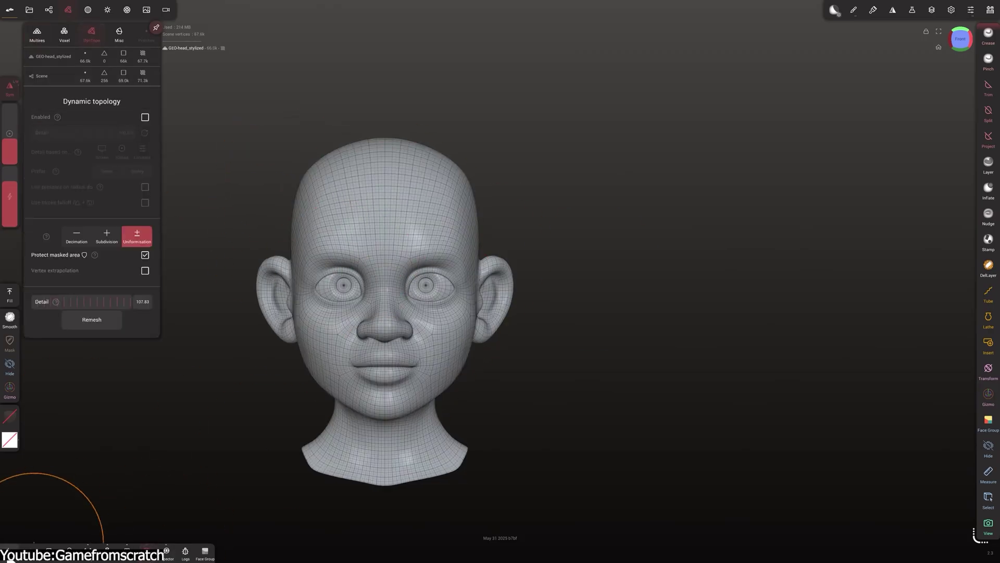
key("ctrl+z")
key("ctrl+shift+z")
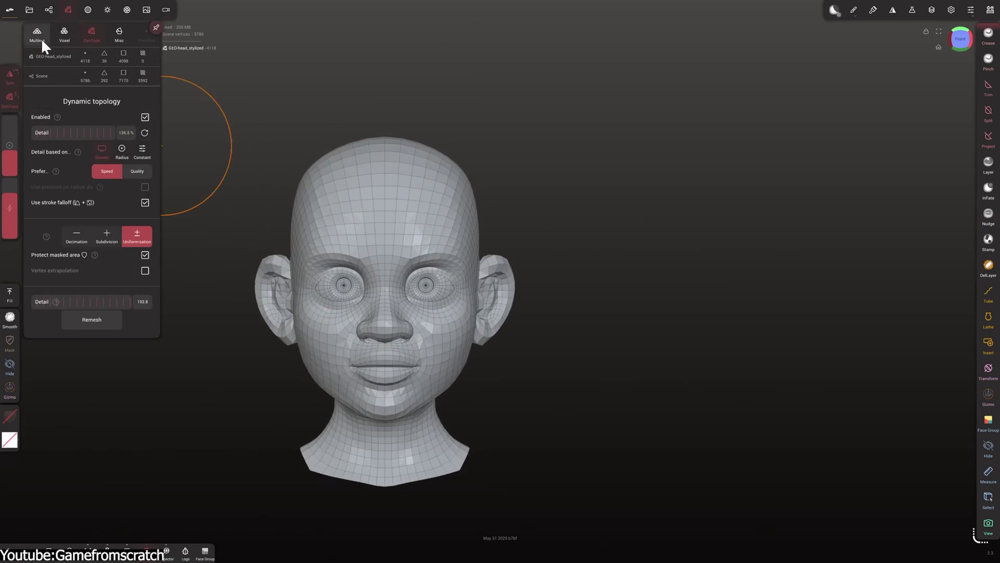
left_click(38, 36)
Select GEO-head_stylized, add a Box primitive, and give it the full transform gizmo
left_click(48, 9)
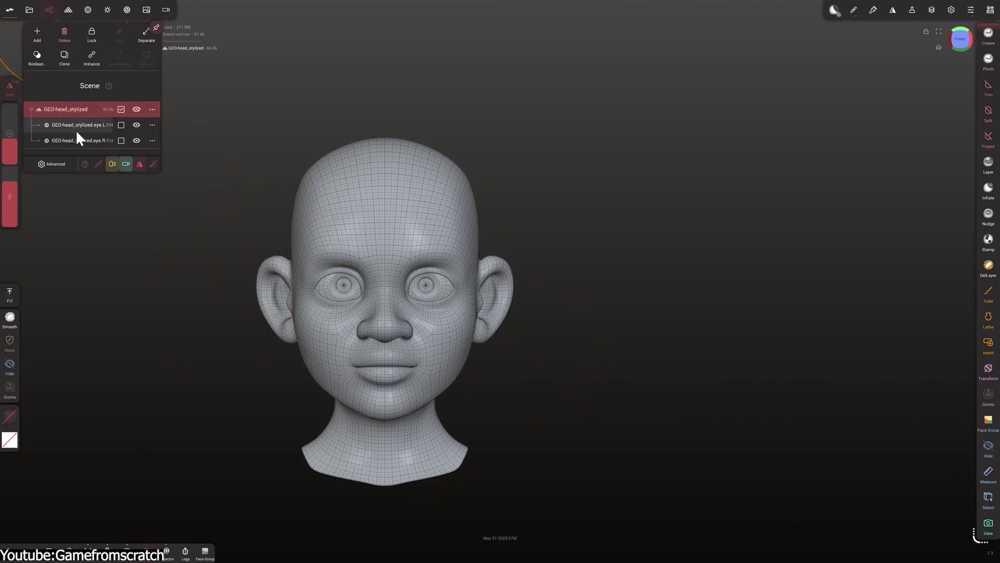
left_click(74, 109)
left_click(37, 35)
left_click(53, 94)
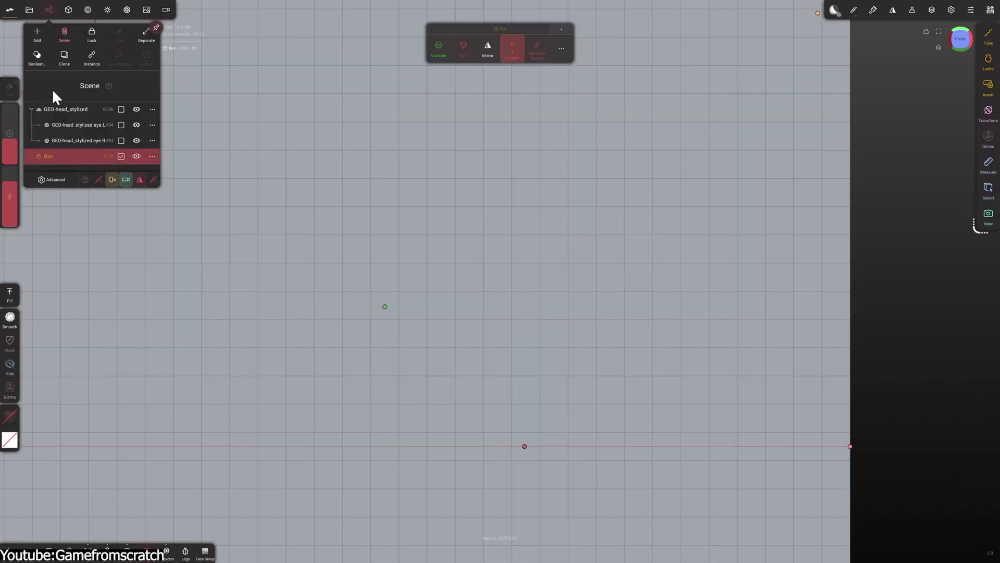
left_click(988, 111)
left_click(69, 10)
left_click(49, 9)
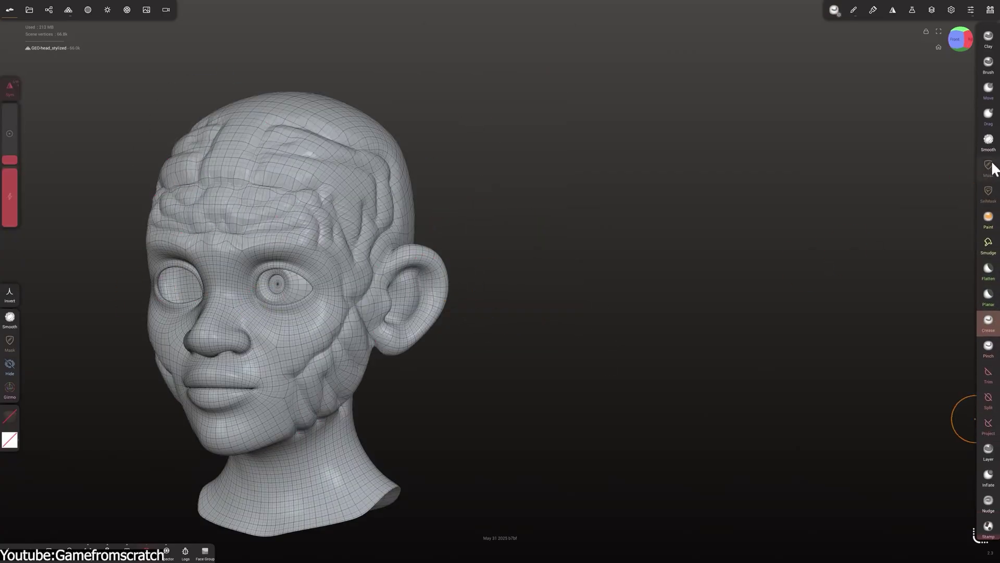
Pull two horns from the top of the head and stretch the neck downward with Move
left_click(988, 88)
left_click_drag(375, 119, 509, 62)
left_click_drag(292, 495, 292, 527)
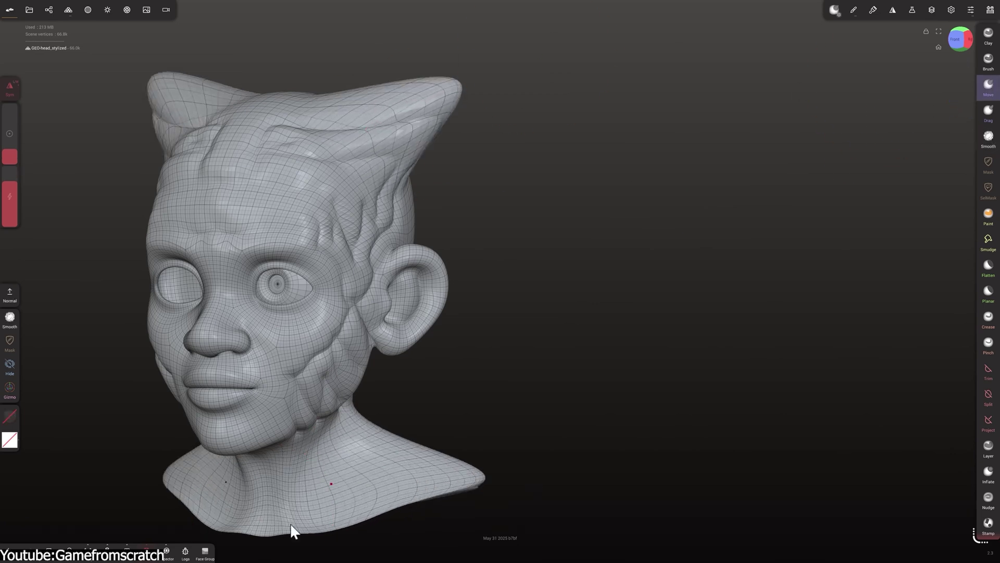
Paint brown patches across the face and scalp using an alpha
left_click(854, 9)
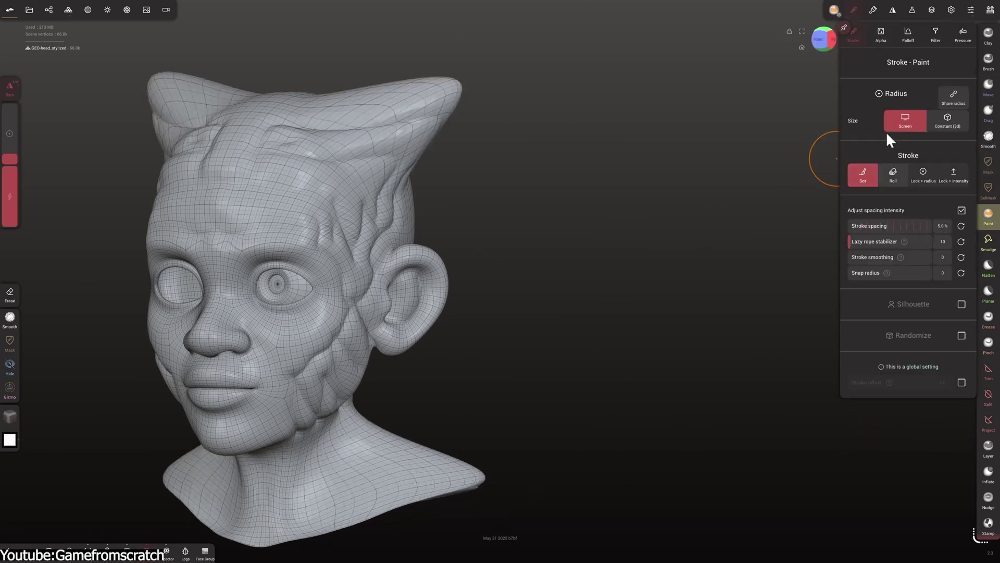
left_click(880, 36)
left_click(936, 123)
left_click(935, 198)
mouse_move(242, 137)
left_mouse_down()
mouse_move(273, 301)
mouse_move(349, 126)
mouse_move(385, 156)
left_mouse_up()
left_click(29, 9)
left_click(108, 9)
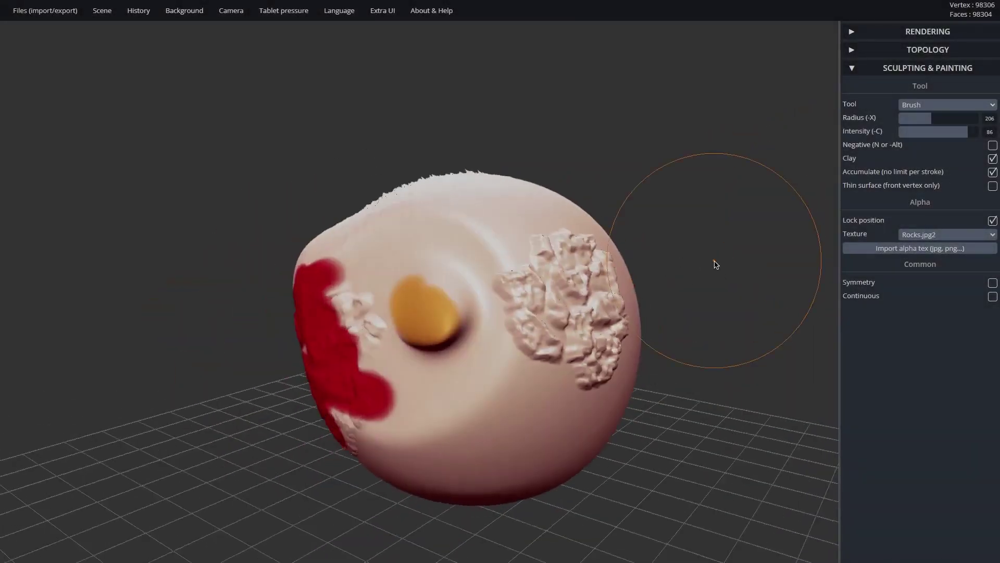
Orbit the Clara.io viewport around the Bunny mesh in the Navigation Video scene
scroll(612, 304, "up", 3)
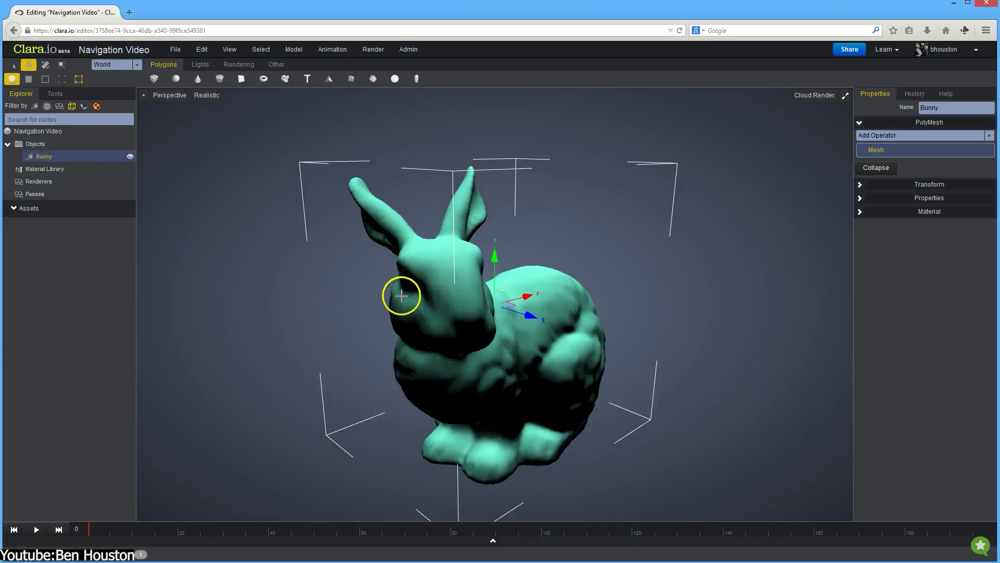
right_click_drag(523, 263, 420, 241)
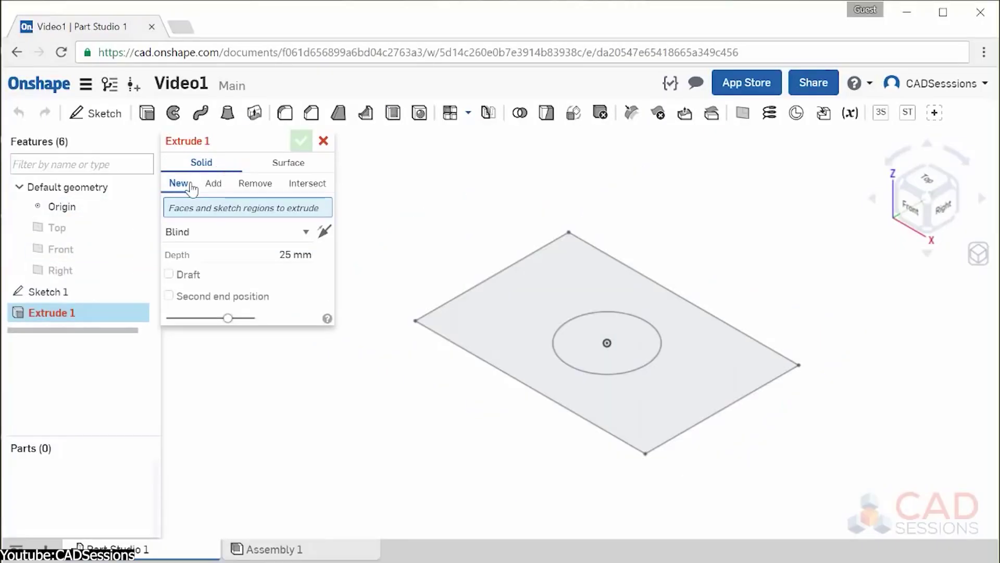
Extrude the sketch face to a 0.5 in (12.7 mm) depth
left_click(529, 292)
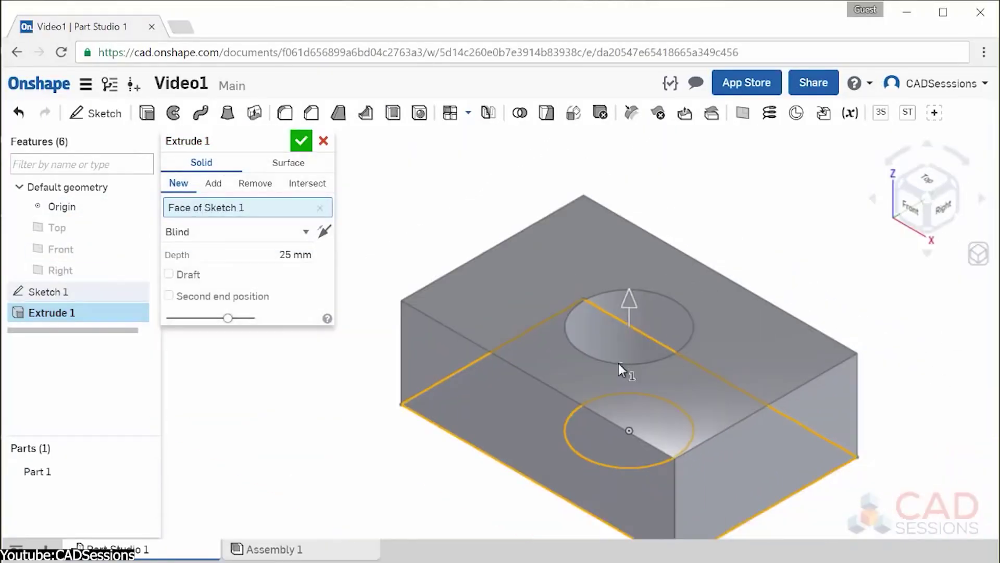
key("Return")
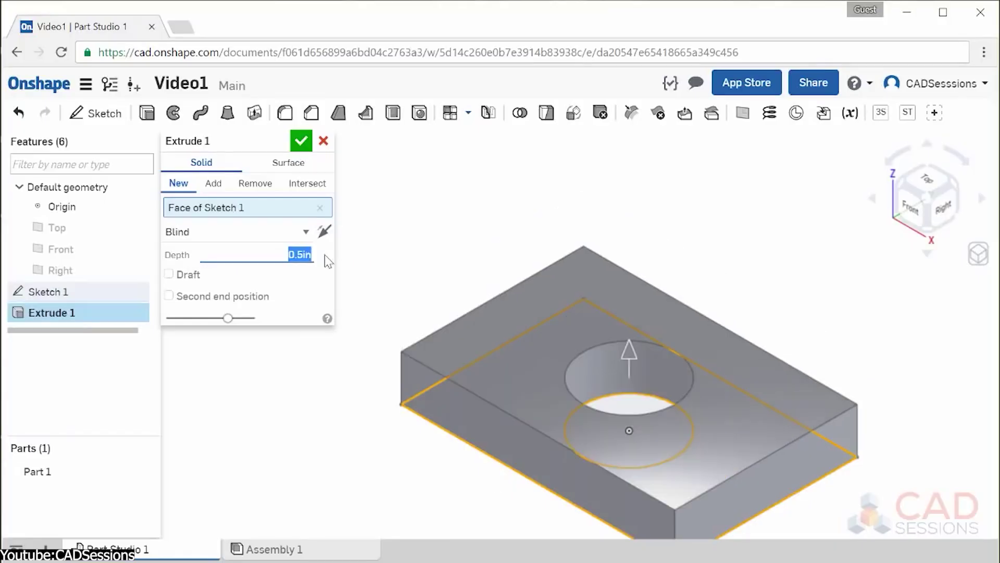
left_click(301, 140)
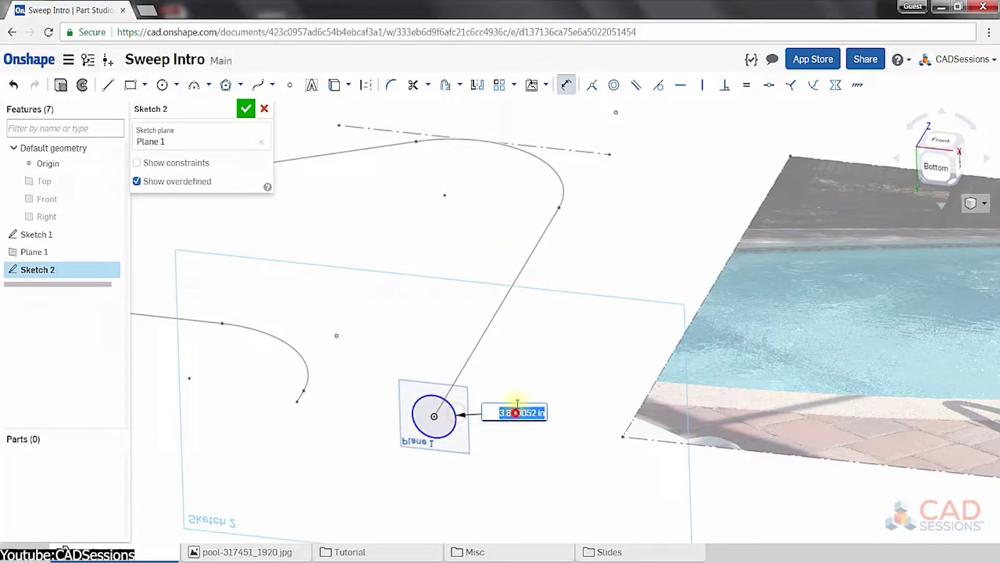
Start a Sweep of the circle profile along the whole Sketch 1 path
left_click(241, 107)
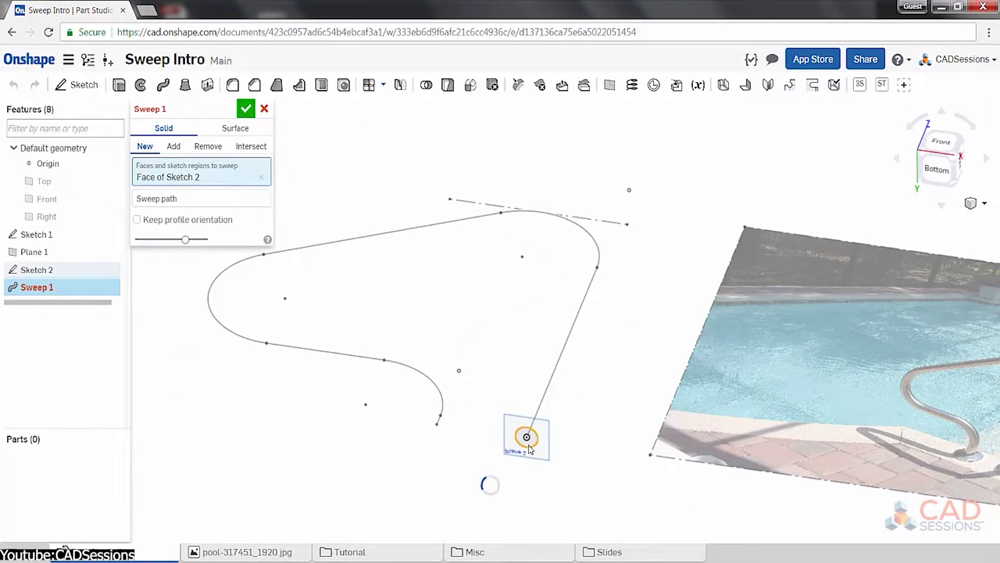
left_click(571, 350)
left_click(261, 209)
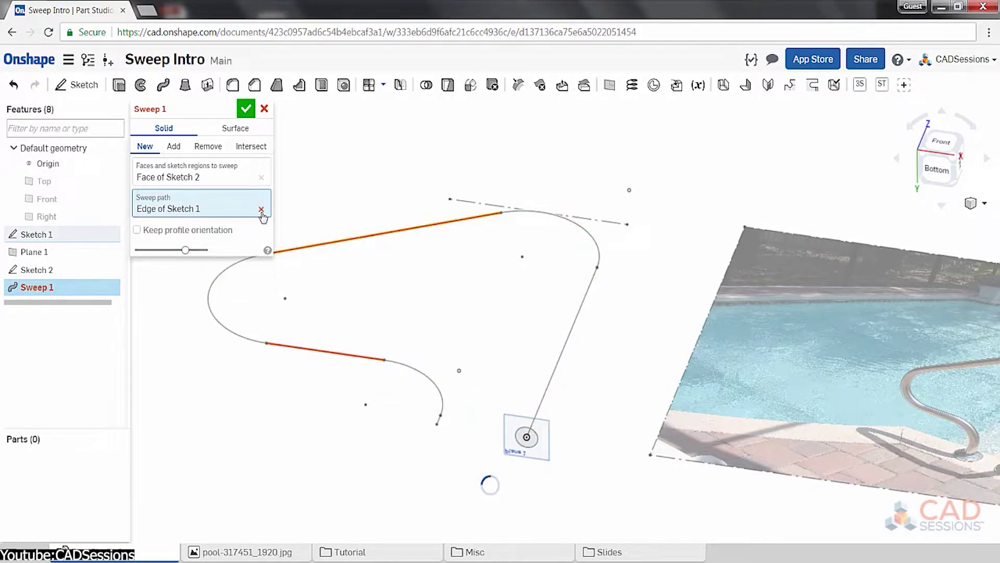
left_click(72, 236)
scroll(457, 218, "up", 3)
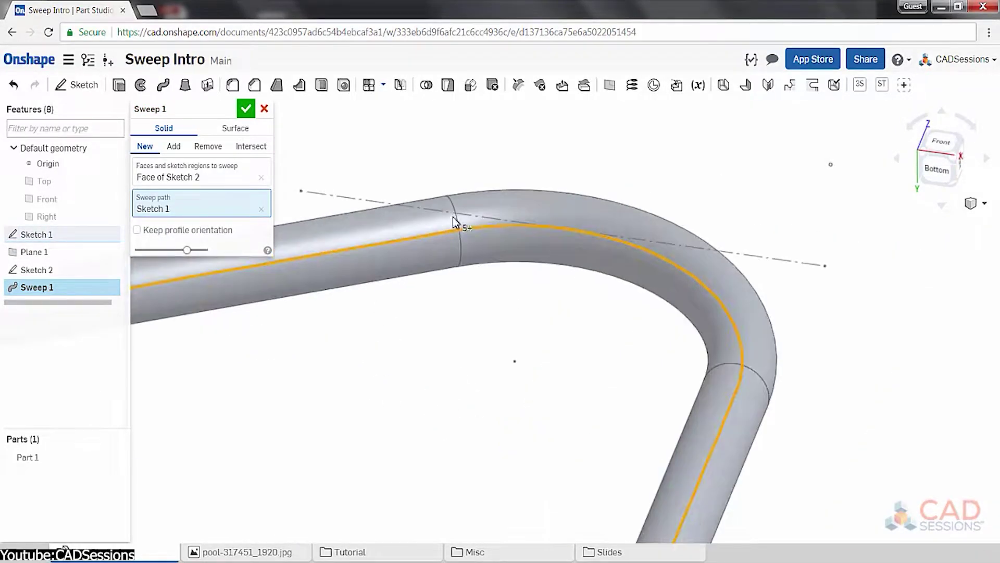
Accept the sweep tube, then set SculptGL's brush to Crease on the cat-eared head
left_click(245, 109)
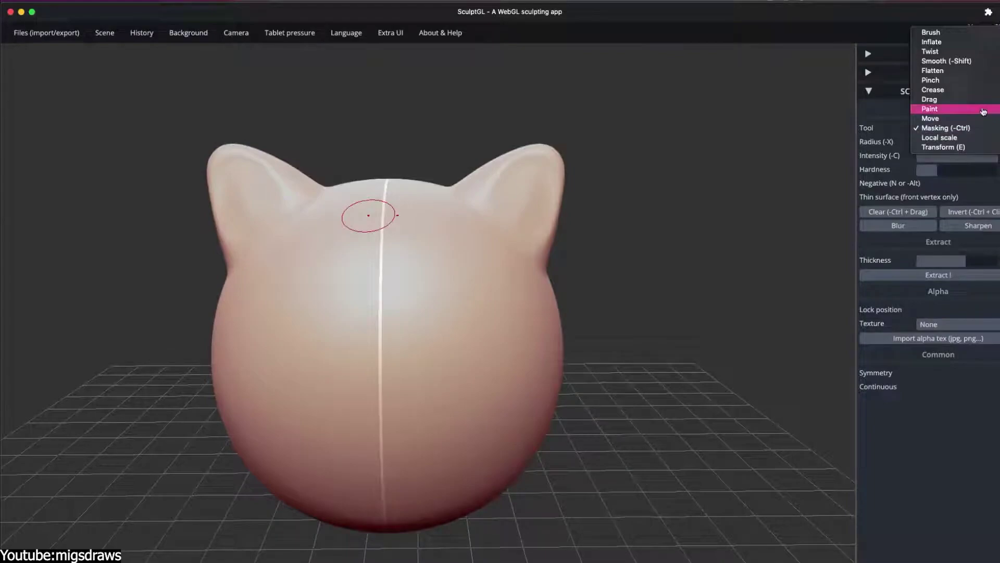
left_click(896, 106)
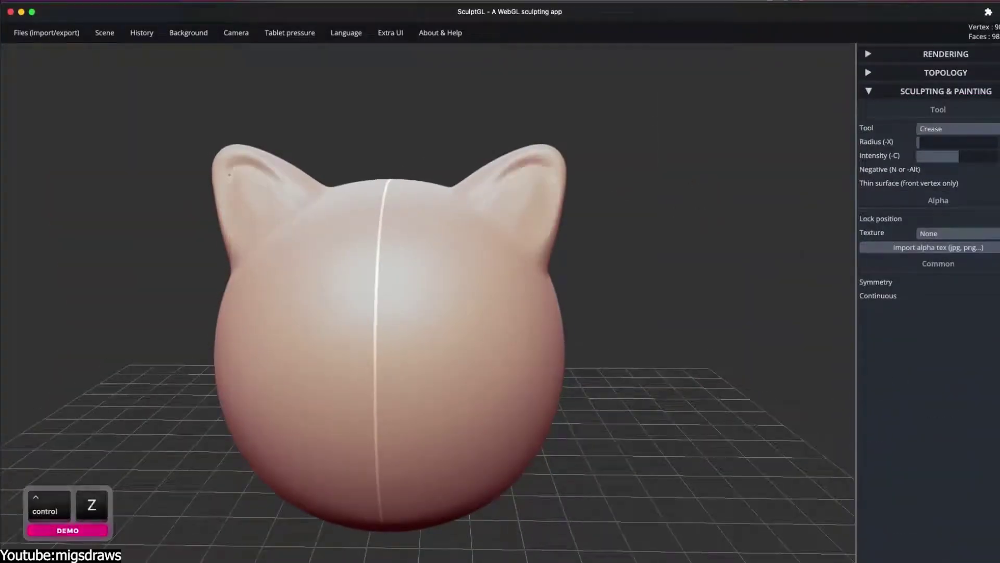
left_click_drag(681, 196, 580, 216)
Switch the brush to Flatten and smooth the surface with Shift
left_click(961, 129)
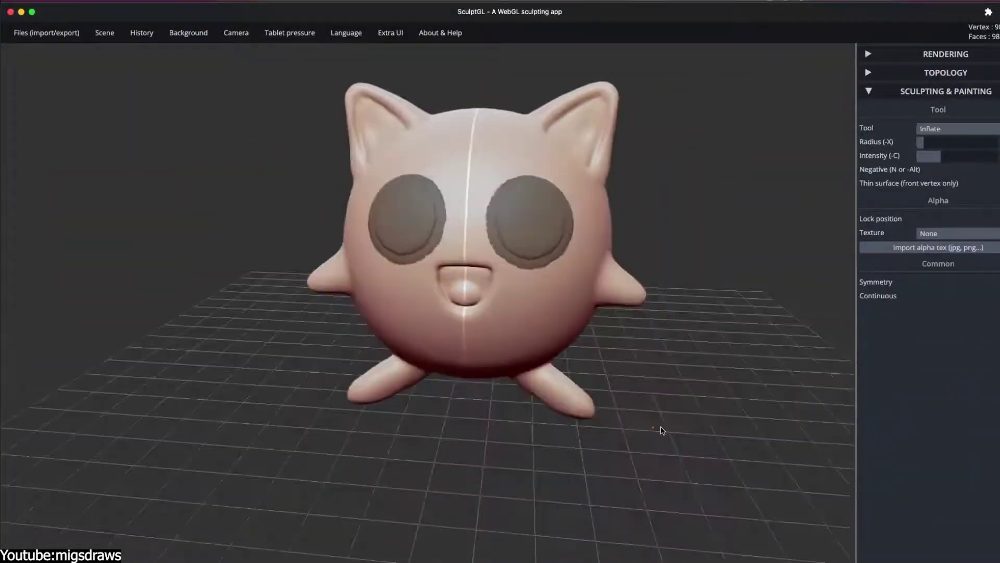
left_click_drag(661, 431, 603, 302)
left_click(958, 128)
left_click(932, 154)
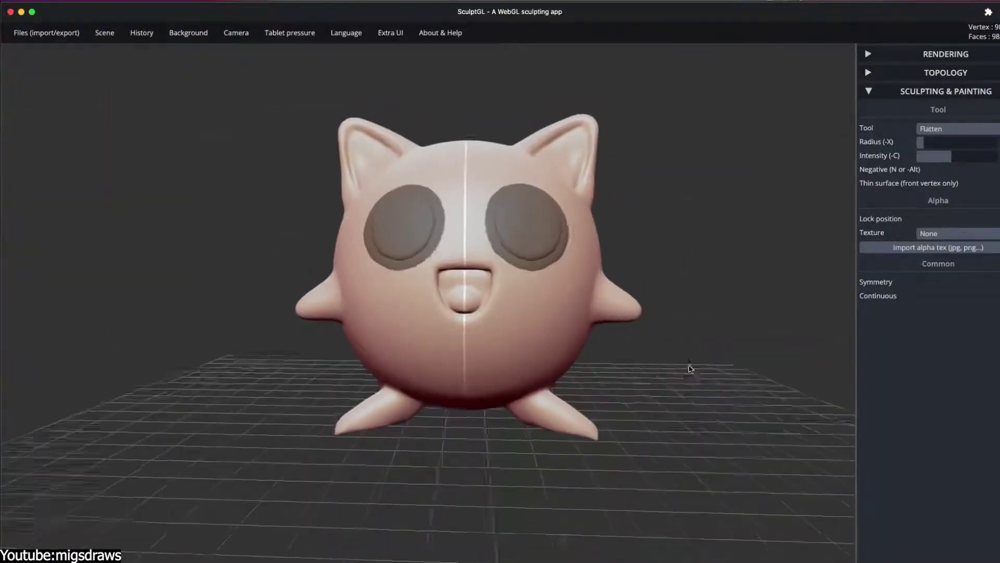
key("shift")
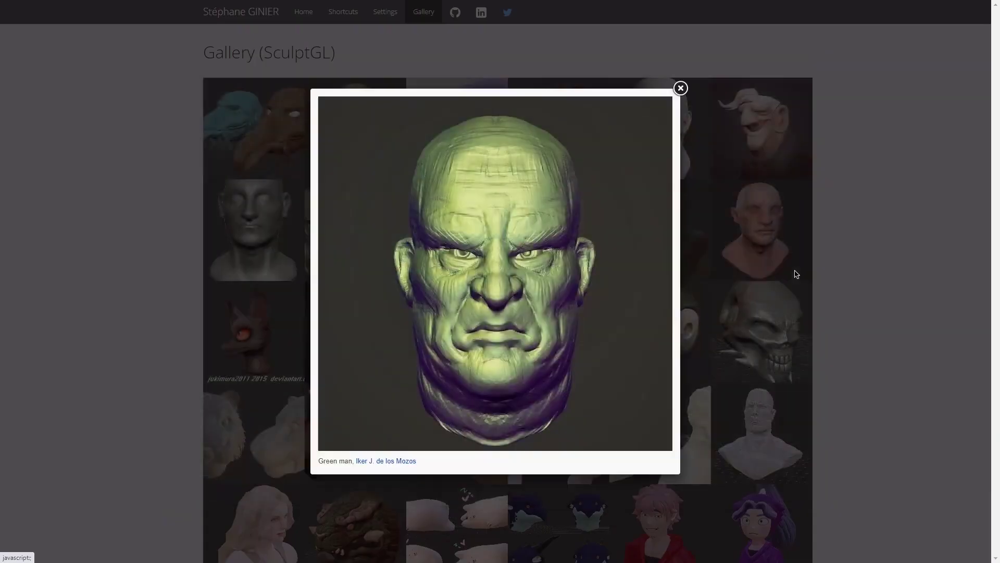
Page through three more gallery images, then switch the SculptGL brush to Paint
key("Right")
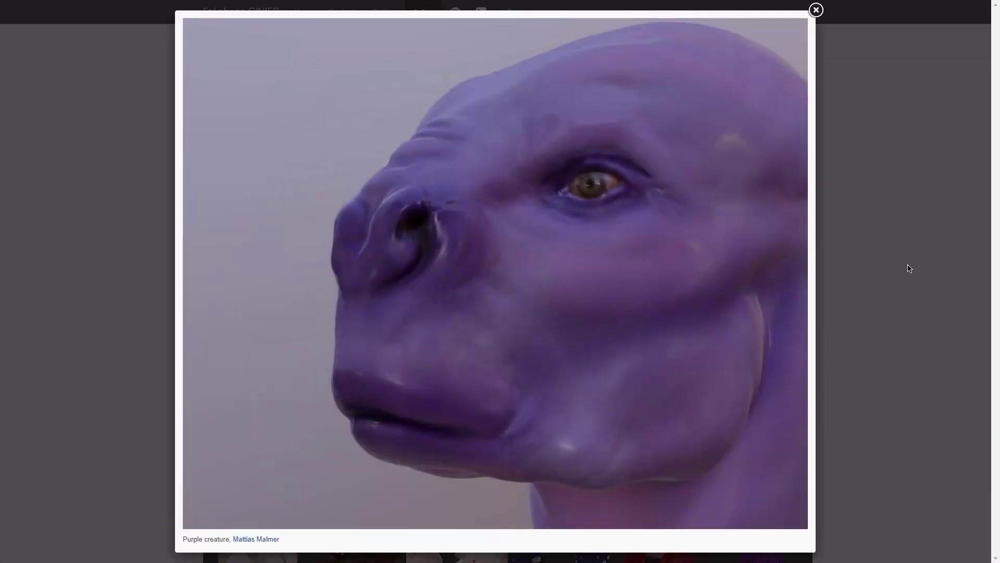
key("Right")
key("Right")
key("Right")
key("Right")
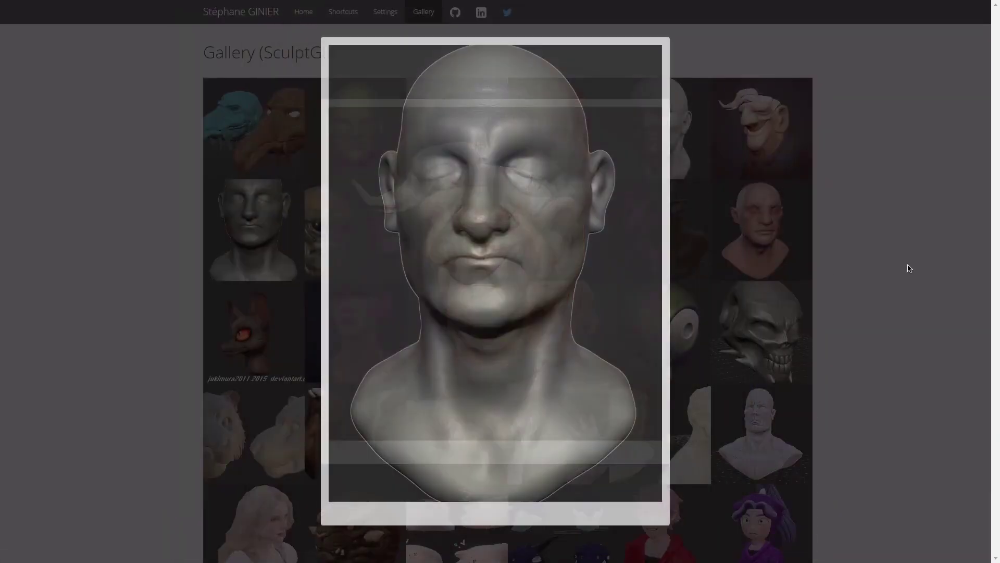
key("Right")
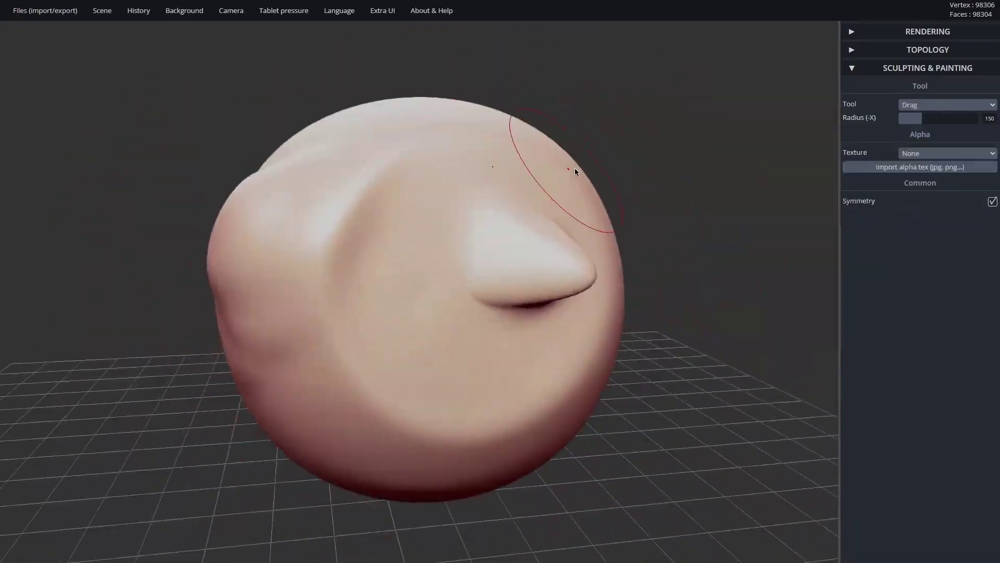
left_click(947, 105)
left_click(917, 203)
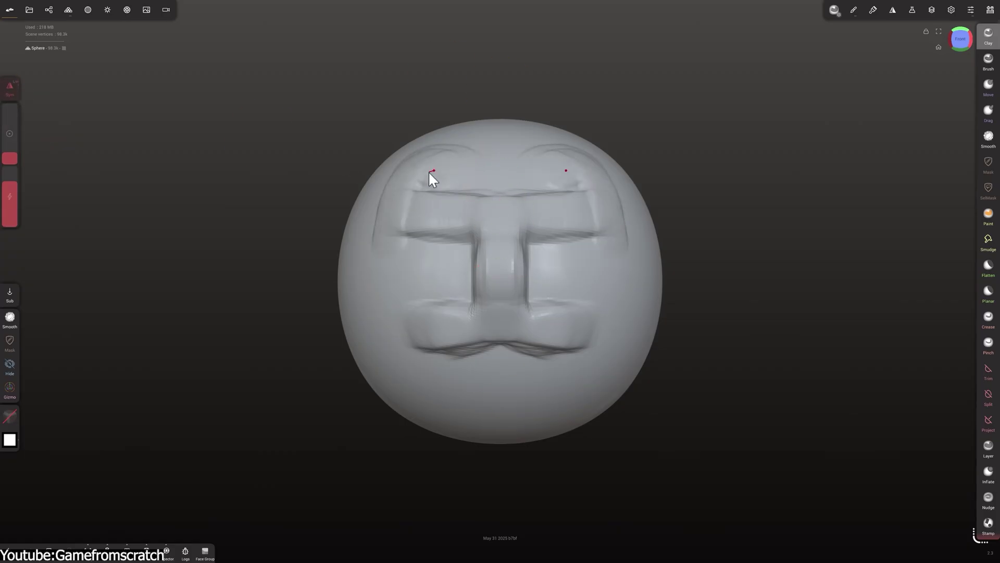
Pull the chin down into a bulge with the Move brush, then frame the sculpt from the front
key("g")
left_click_drag(498, 380, 507, 422)
left_click_drag(500, 463, 392, 473)
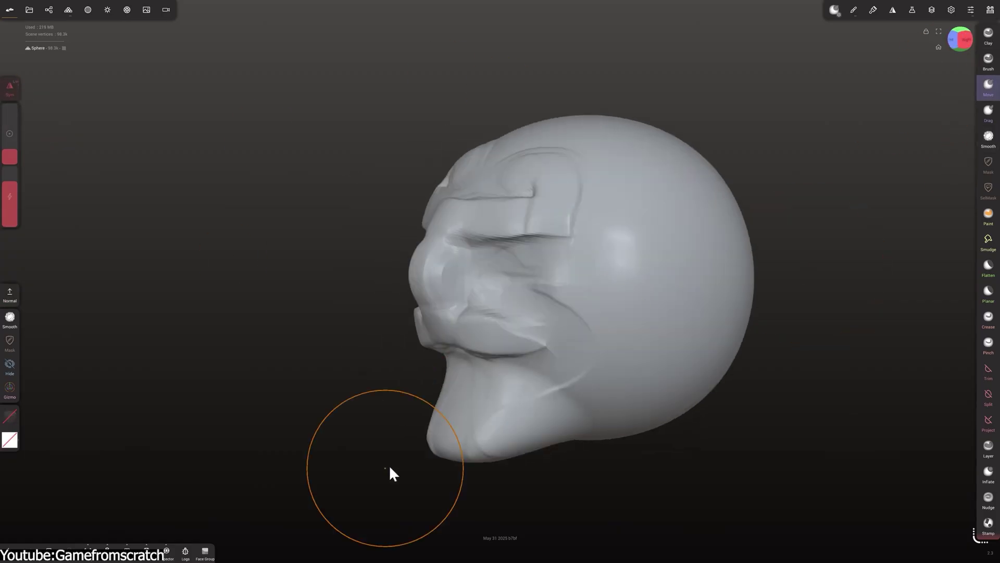
key("1")
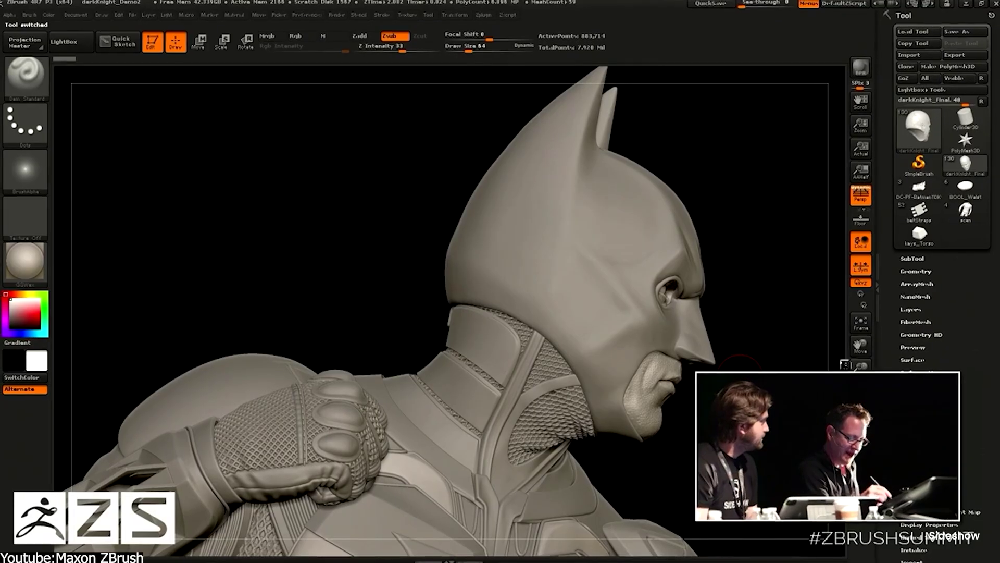
left_click(860, 324)
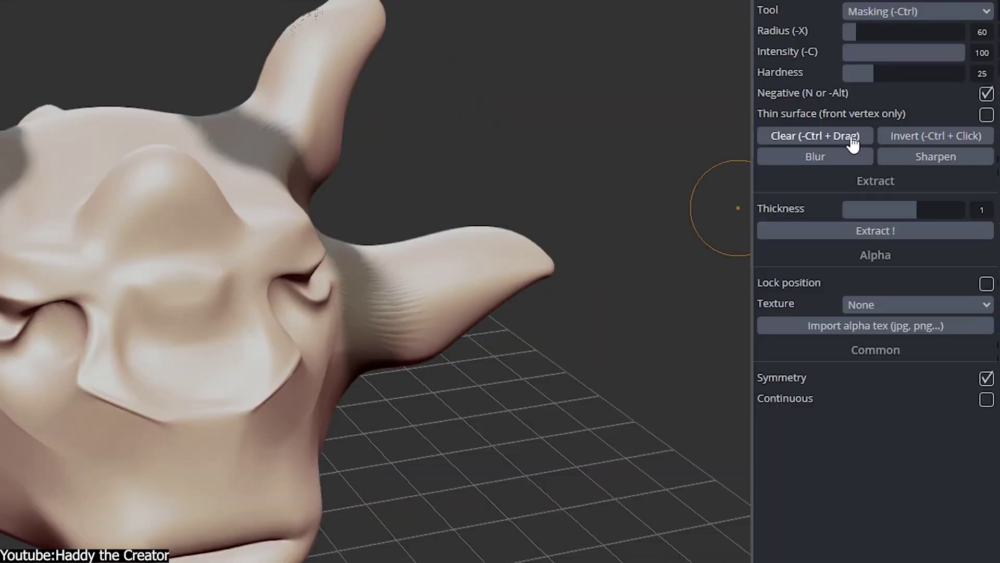
Mask parts of the creature head, then reshape it with Local scale and Transform
left_click(880, 186)
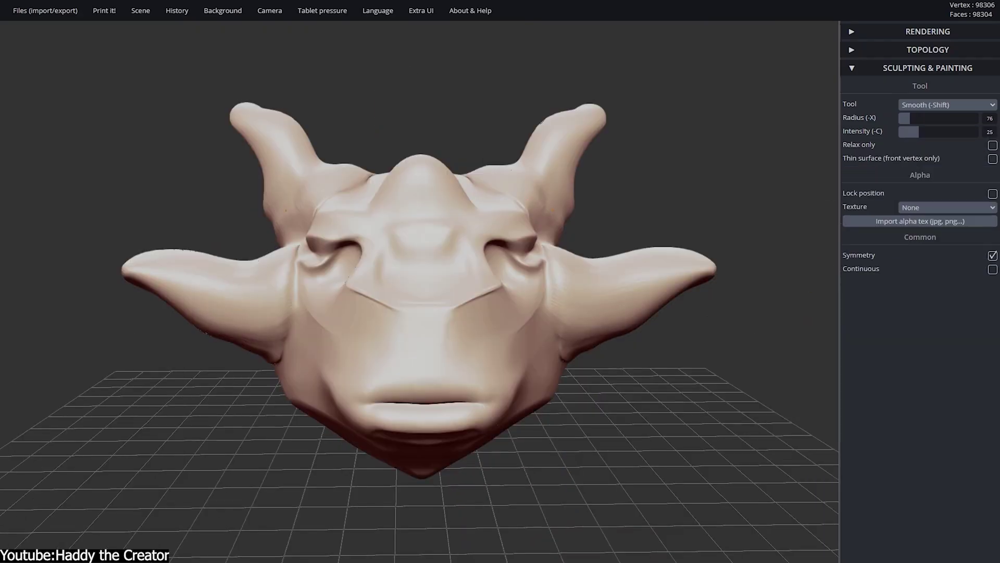
left_click(947, 104)
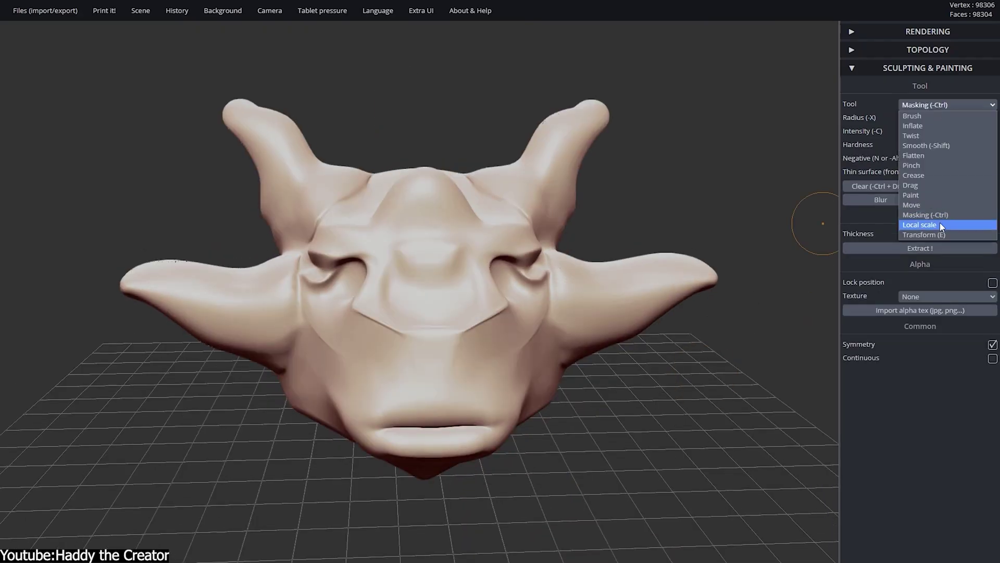
left_click(932, 410)
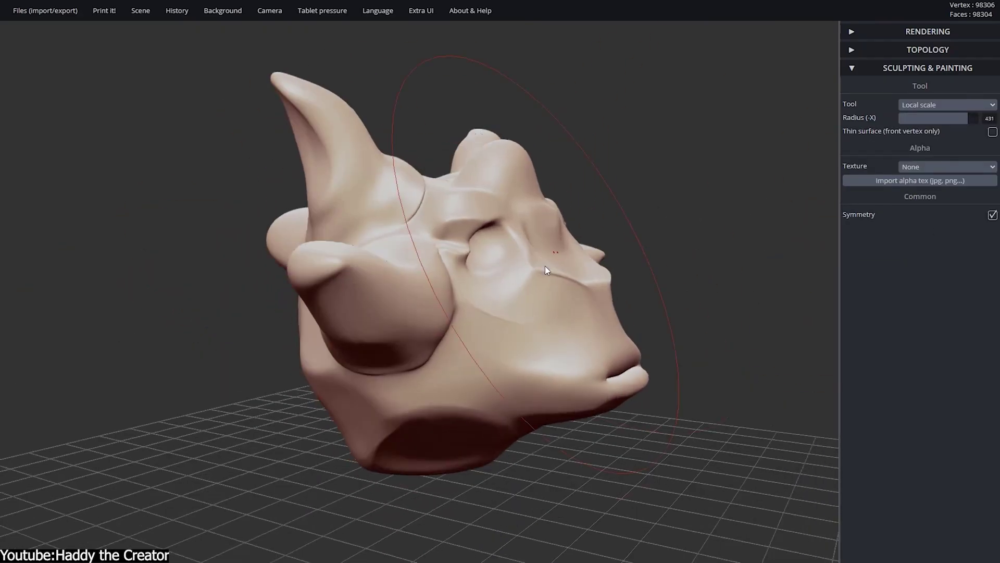
right_click_drag(545, 270, 250, 107)
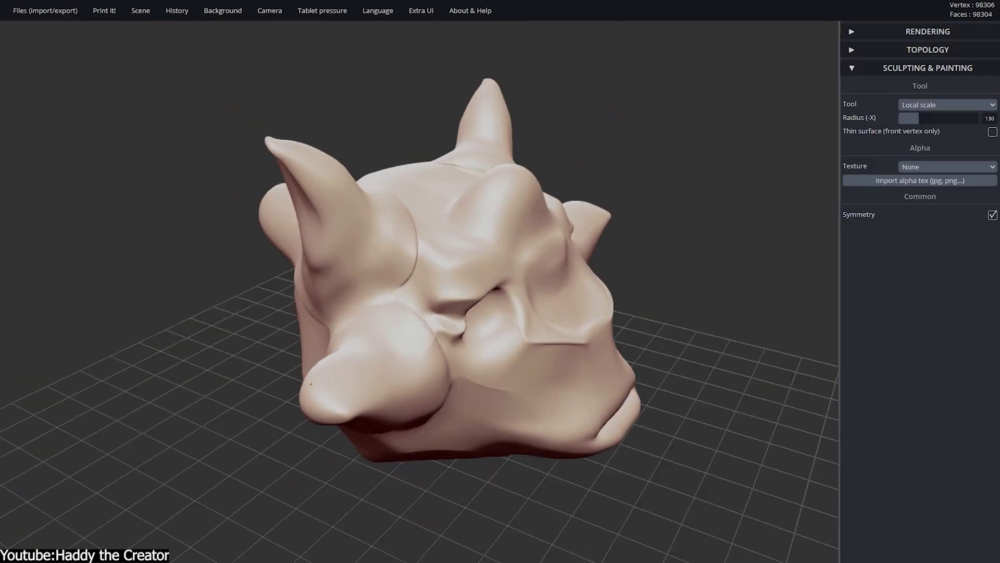
left_click(947, 104)
left_click(922, 265)
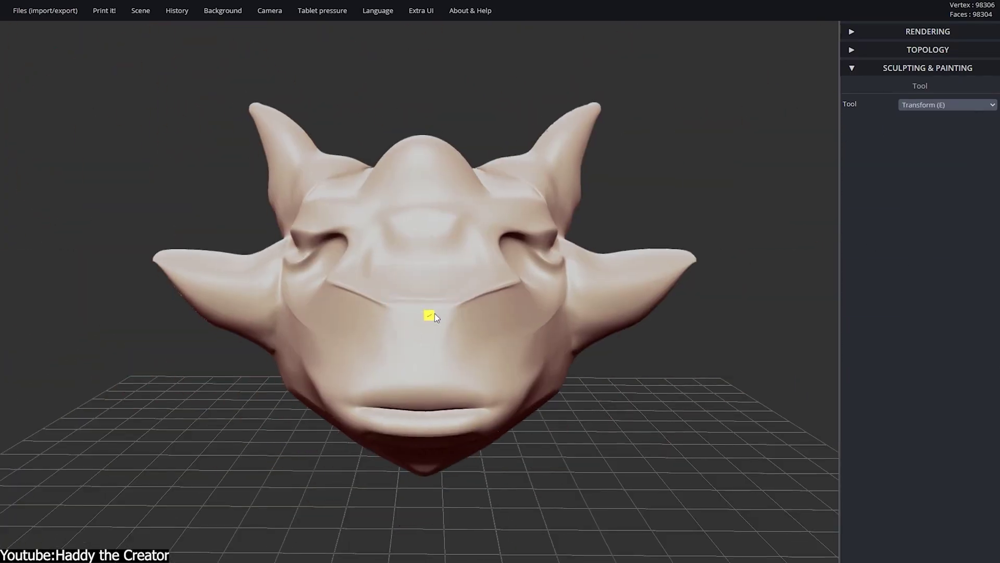
left_click(419, 317)
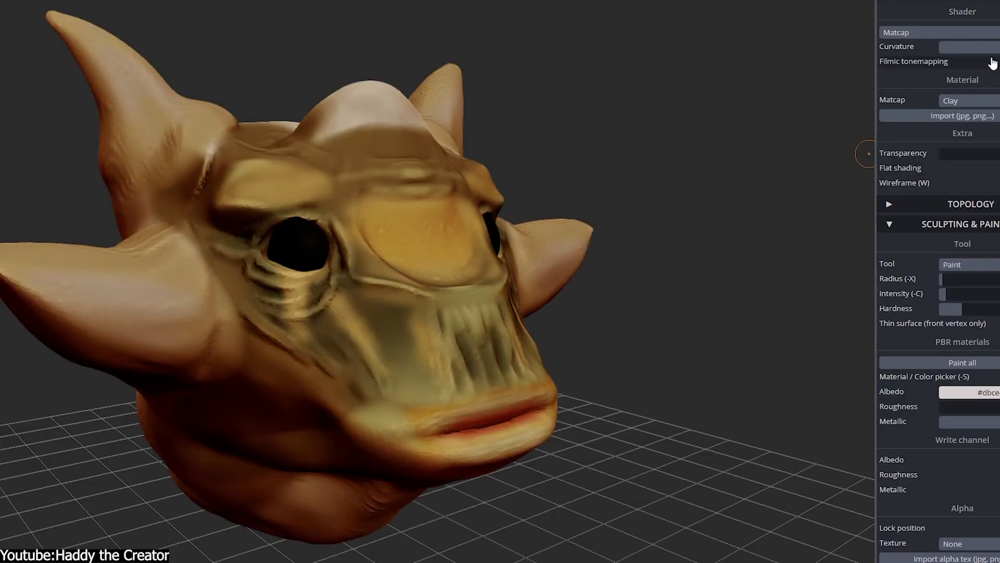
Set the matcap to Red clay and pick a new Albedo paint colour
left_click(973, 103)
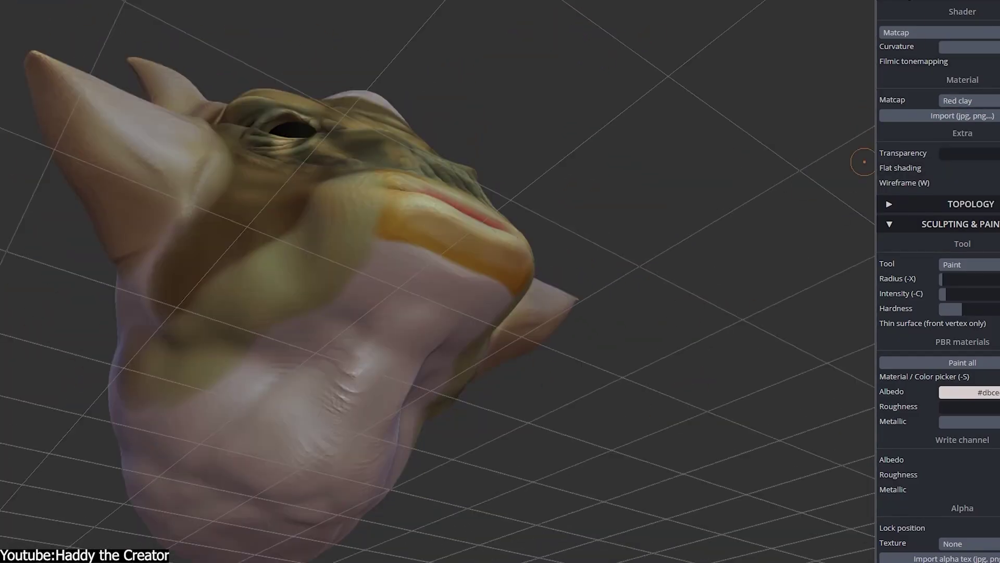
scroll(937, 260, "down", 4)
left_click(969, 198)
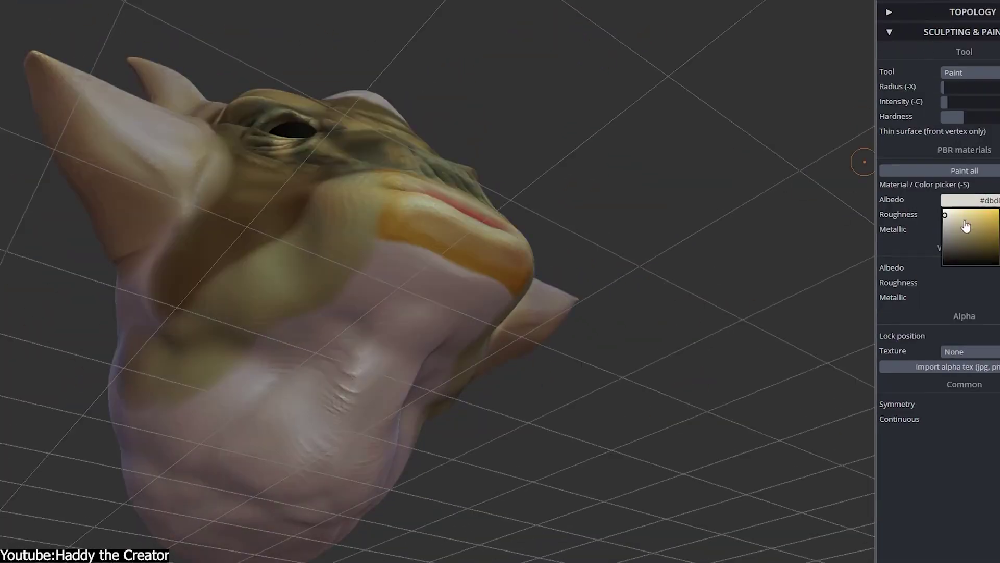
left_click(907, 224)
left_click(969, 198)
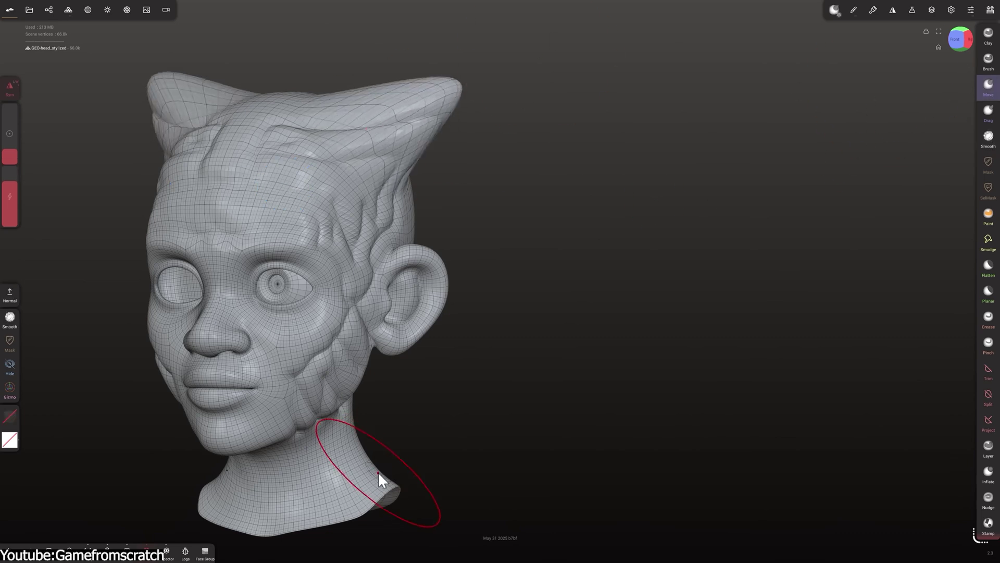
Open the stroke settings and choose a material swatch to paint with
left_click(853, 10)
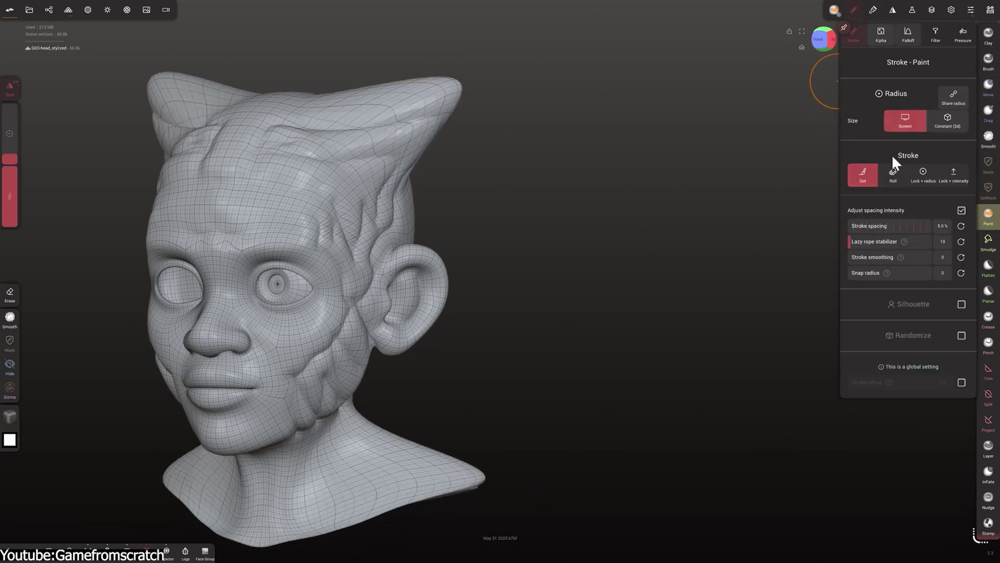
left_click(884, 126)
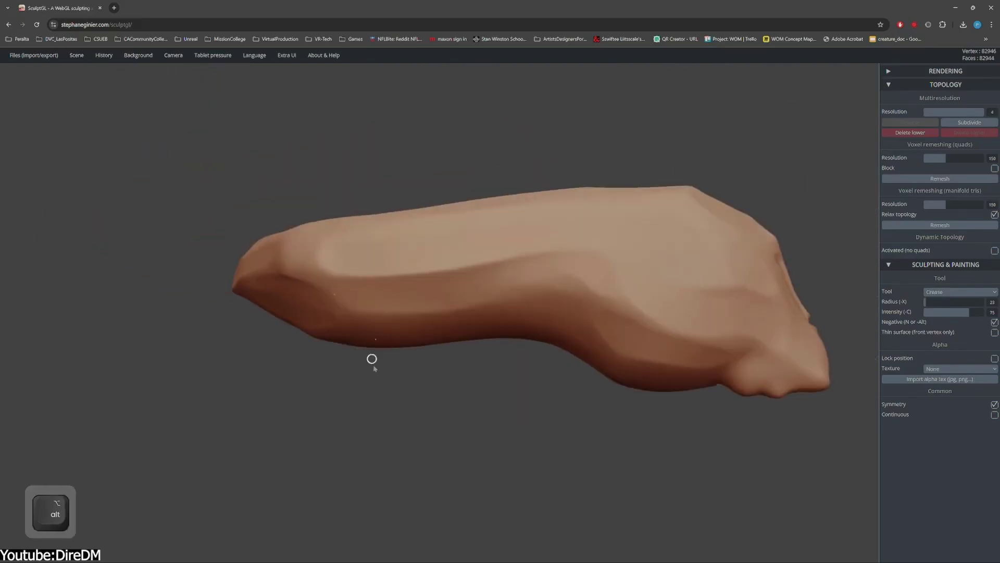
Carve a crease groove along the limb and rotate the view to inspect it
scroll(498, 255, "up", 5)
mouse_move(392, 252)
left_mouse_down("alt")
mouse_move(365, 245)
mouse_move(417, 250)
mouse_move(396, 255)
left_mouse_up("alt")
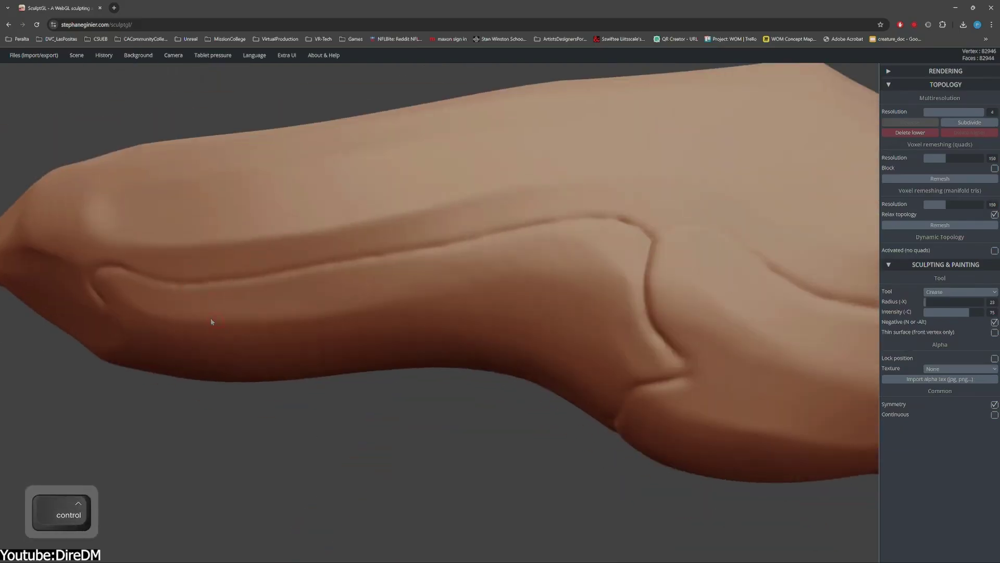
left_click_drag(210, 324, 261, 291, "alt")
left_click_drag(207, 247, 214, 154, "alt")
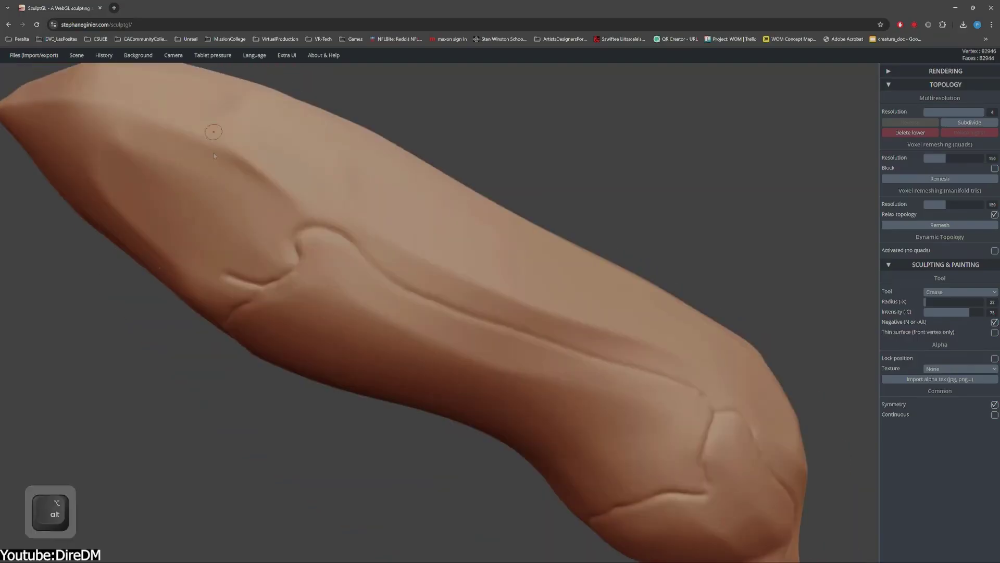